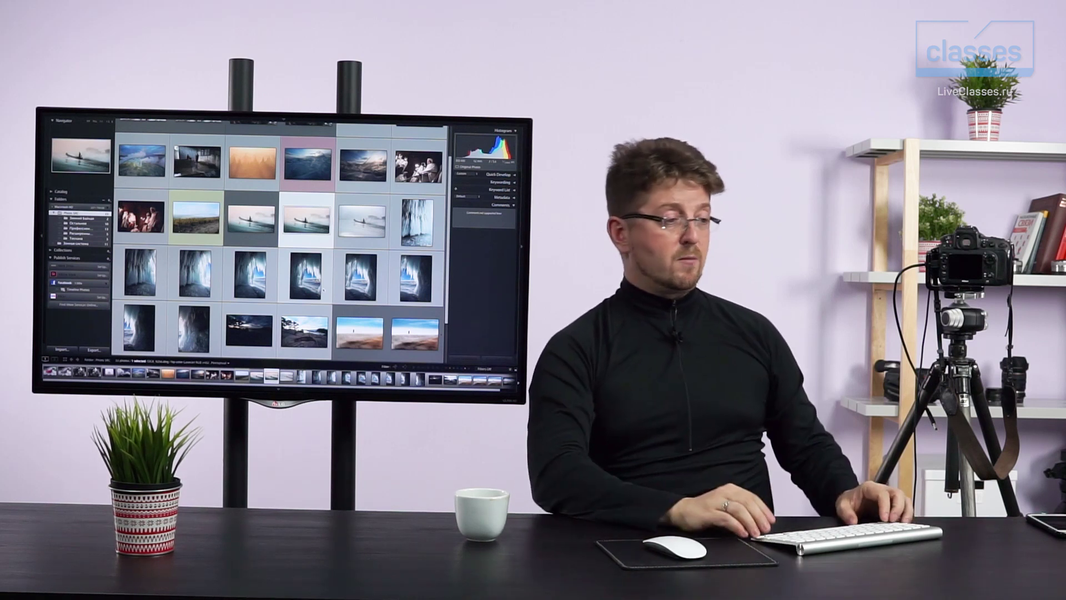
- Pick the first ice-cave photo, view it full size in Loupe, and step forward through the series
key("Right")
key("Right")
key("Right")
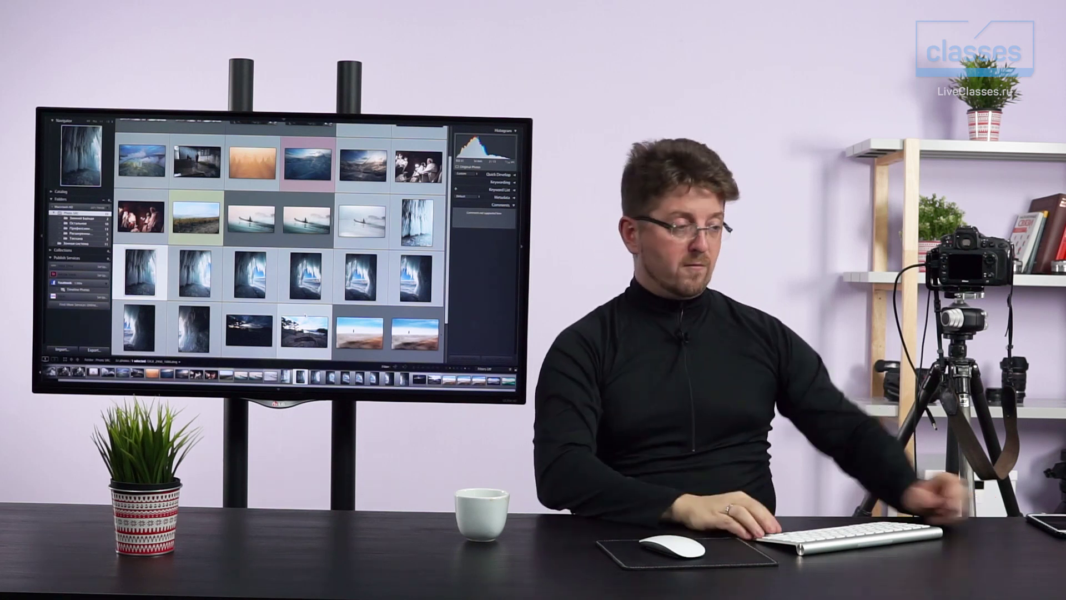
key("Left")
key("e")
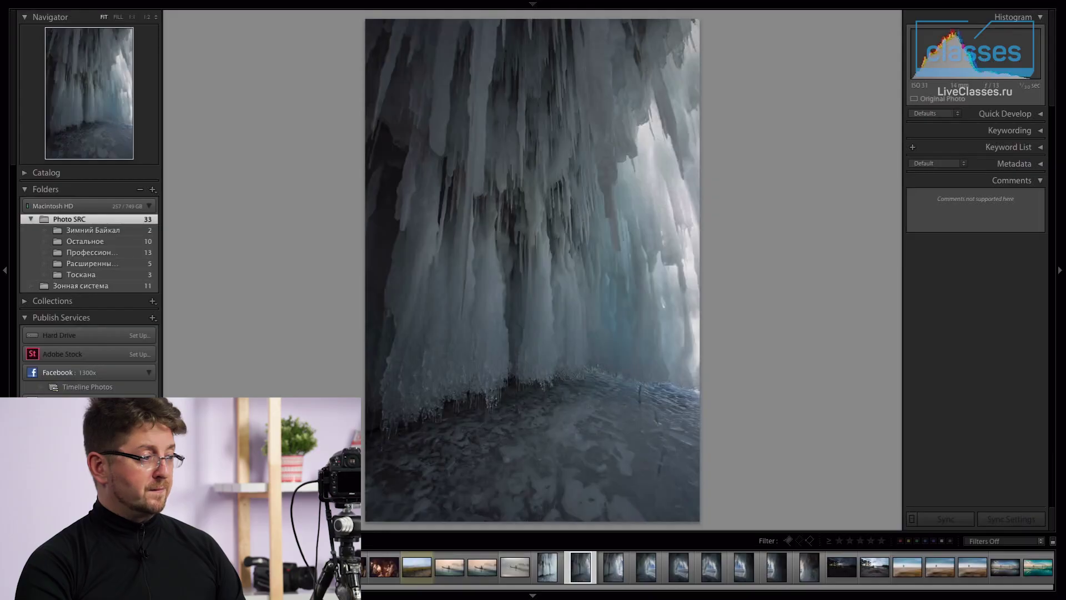
key("Right")
key("Right")
key("Right")
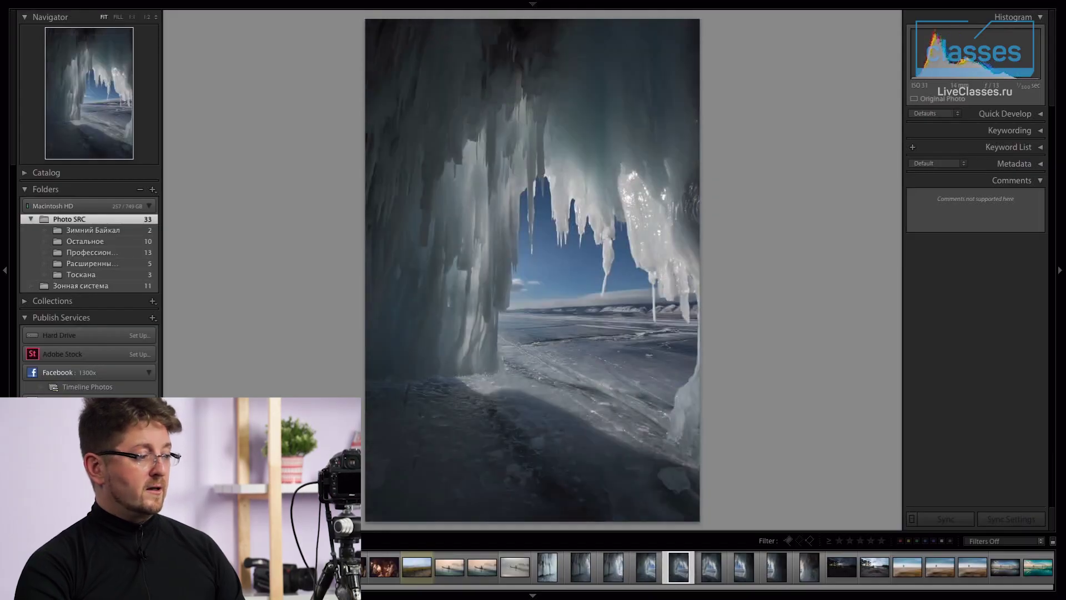
key("Right")
key("Right")
key("Right")
key("Right")
- Show the camera exposure info overlay and browse back and forth through the ice-cave frames
key("Left")
key("Left")
key("Left")
key("Left")
key("Left")
key("Left")
key("Left")
key("Left")
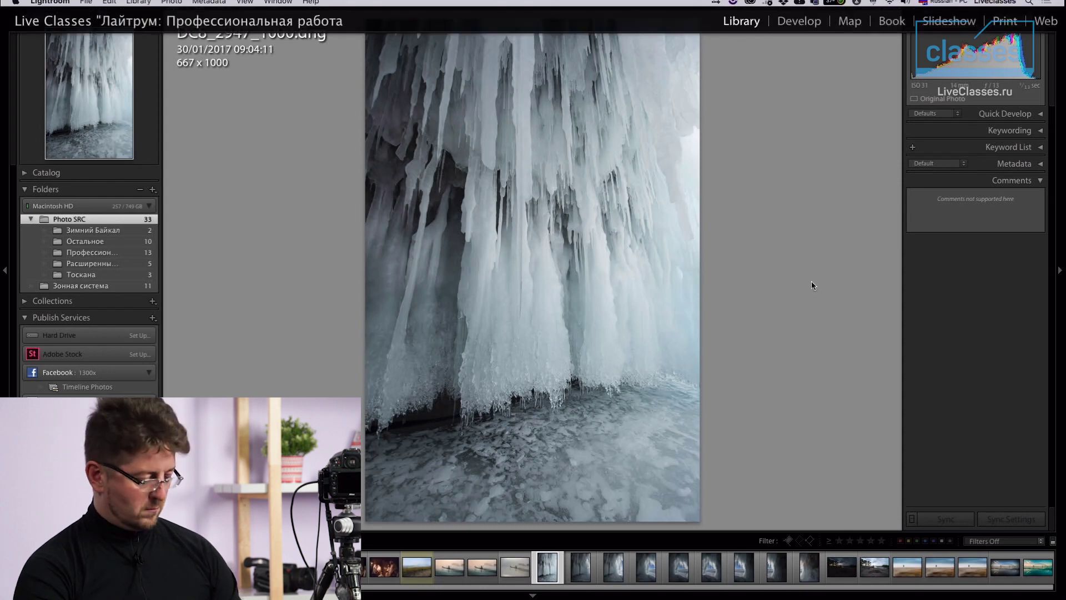
key("i")
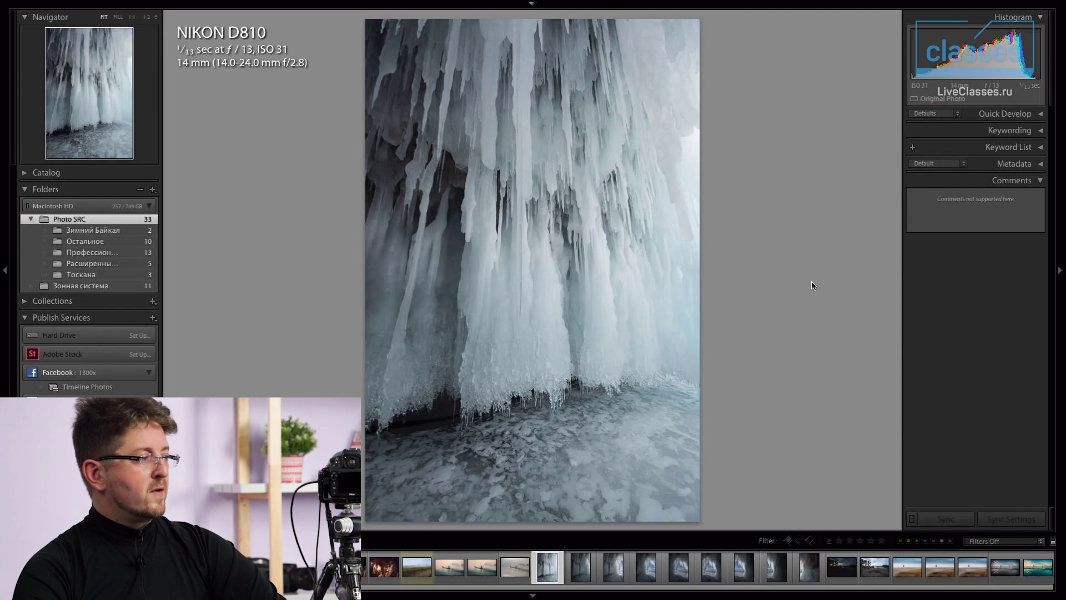
key("Right")
key("Right")
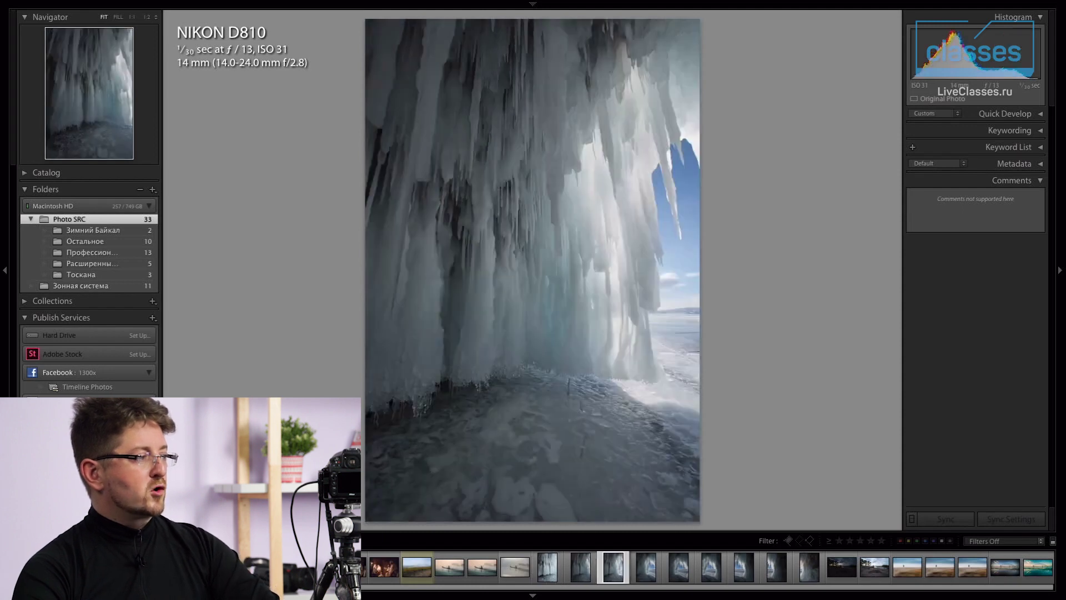
key("Right")
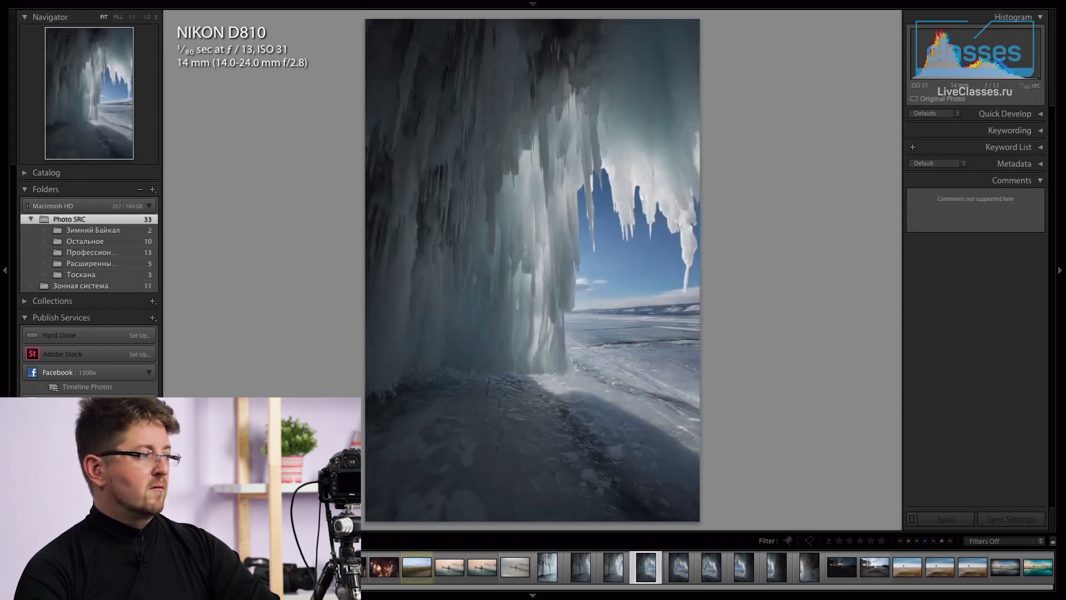
key("Right")
key("Right")
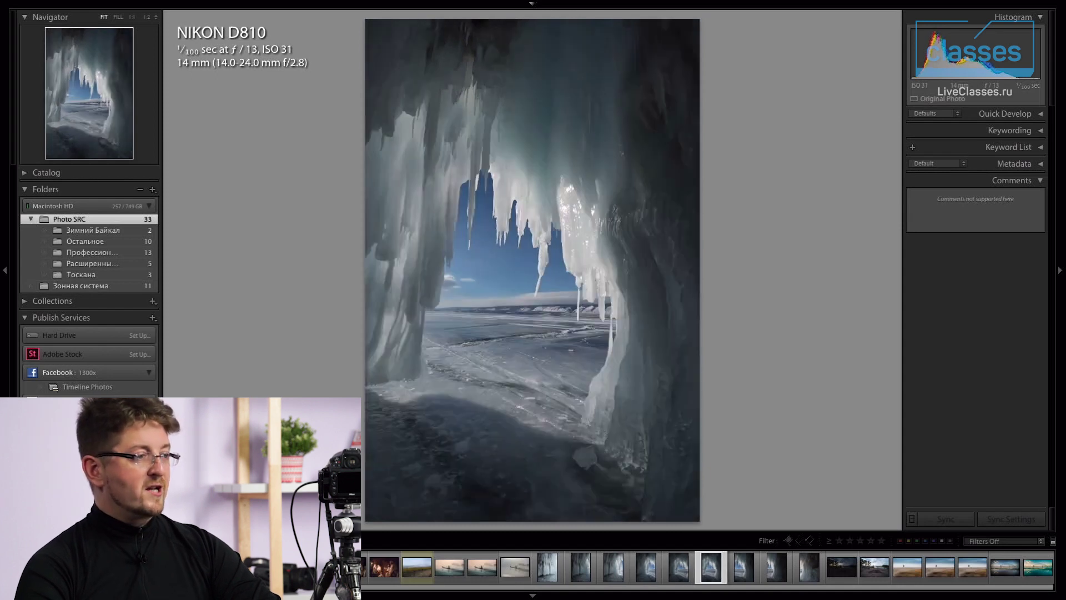
key("Left")
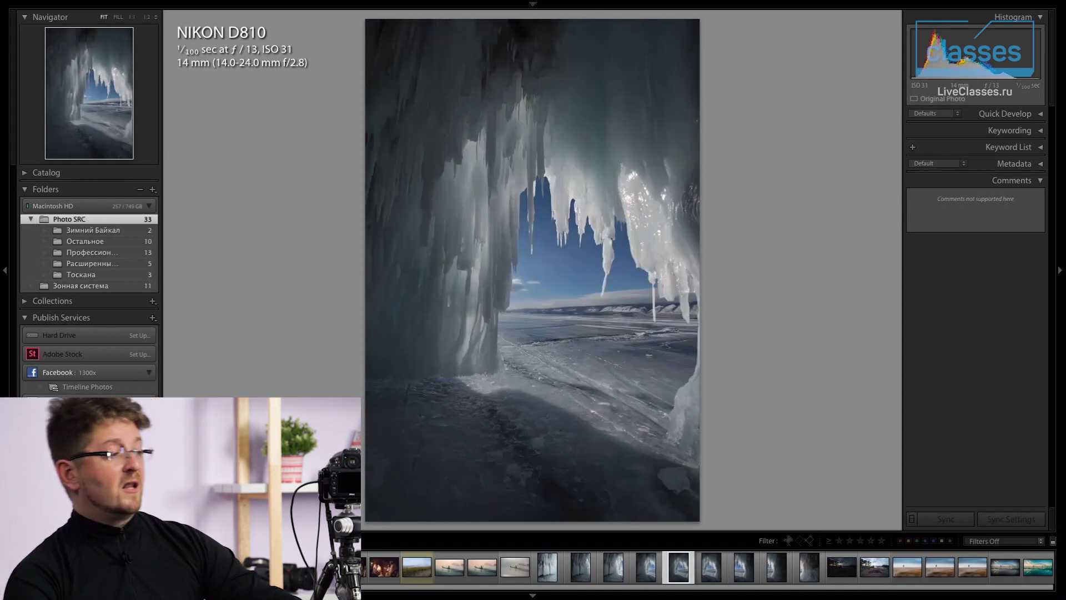
key("Left")
key("Left")
key("Left")
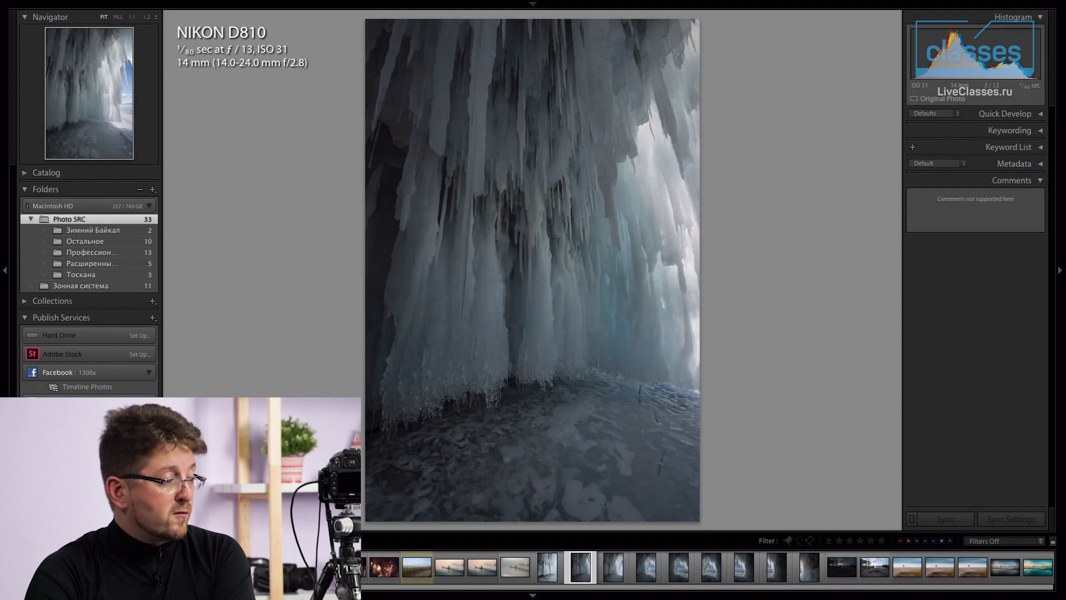
key("Left")
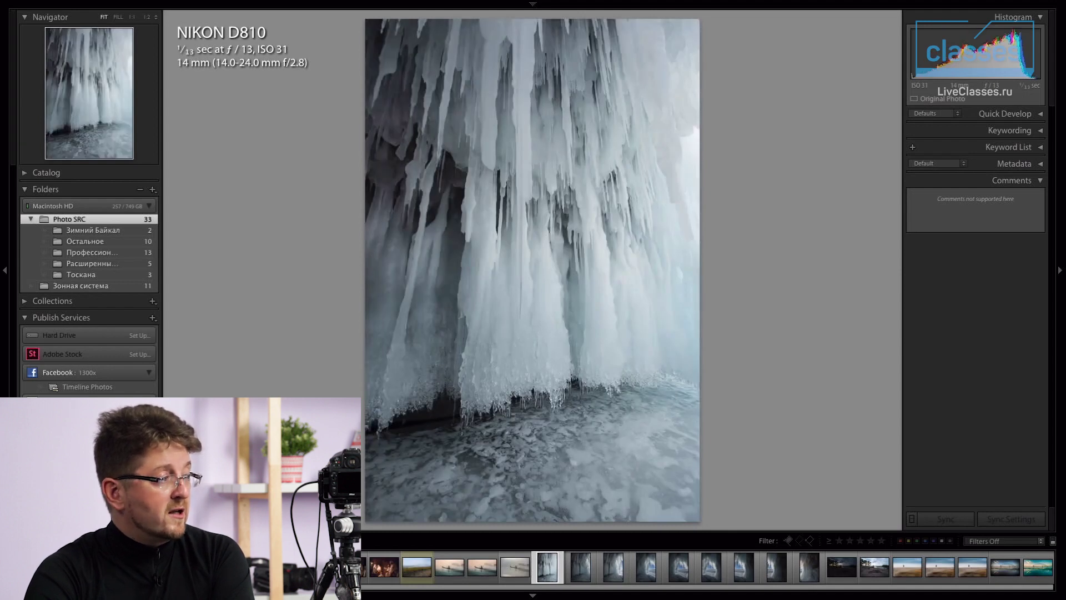
key("Right")
key("Right")
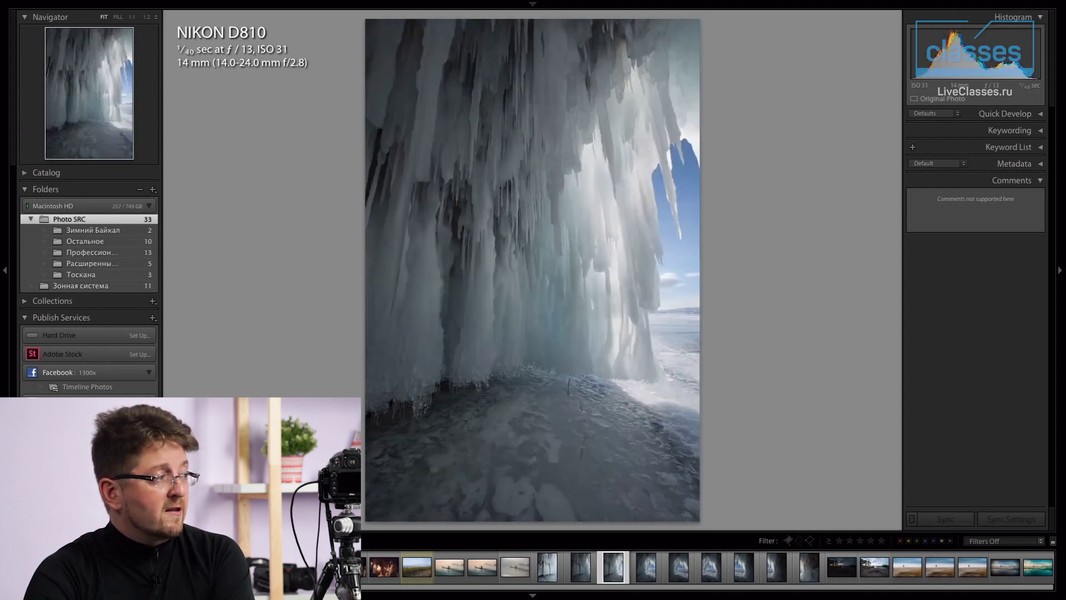
key("Right")
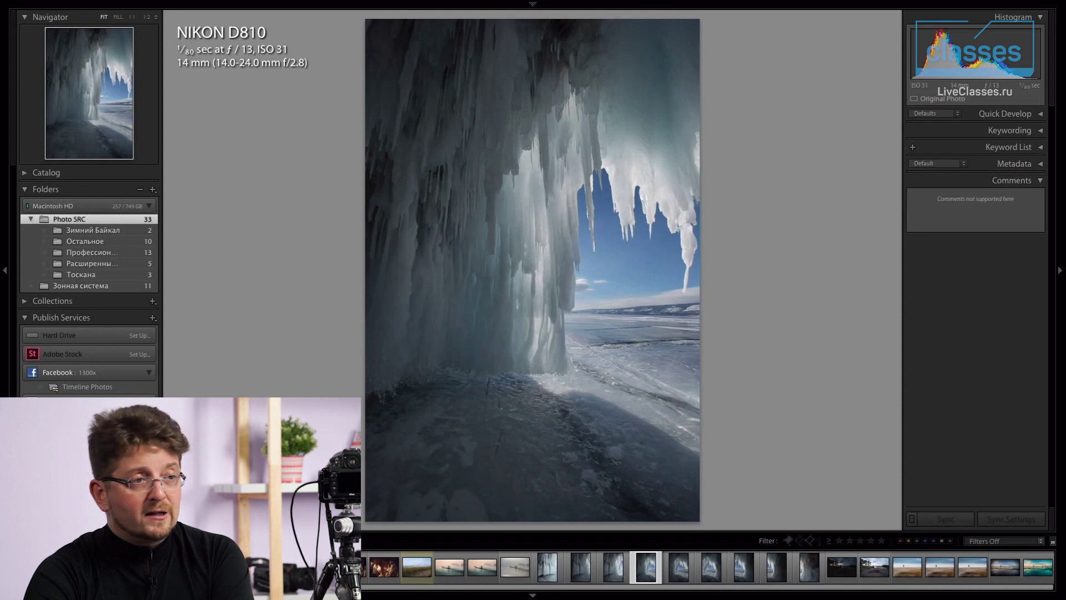
- Zoom in on the icicle detail, then advance through the remaining frames to the dark cave-wall shot
left_click(625, 195)
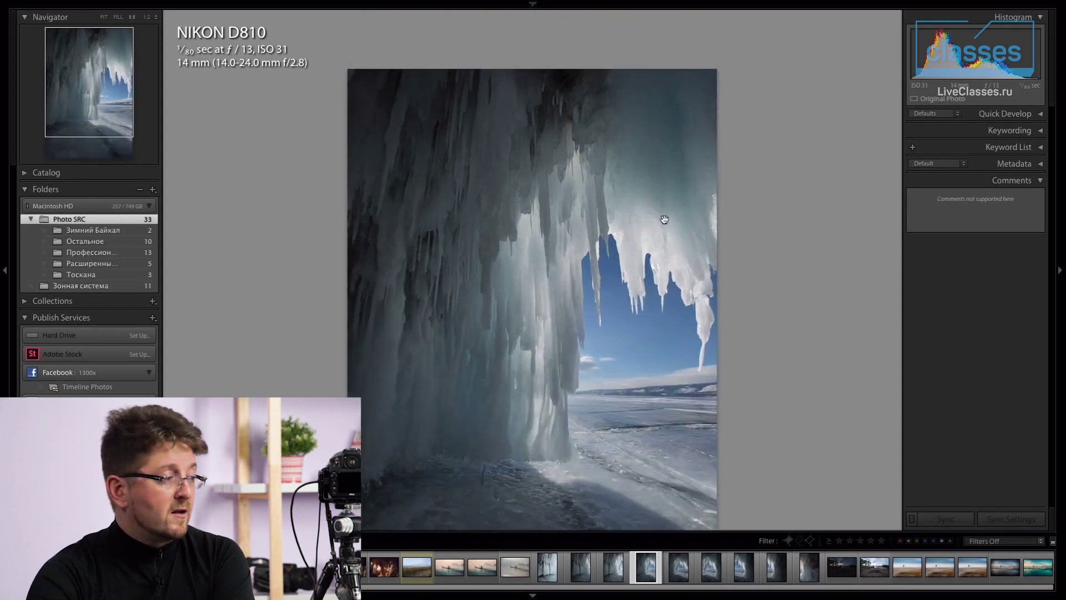
left_click(640, 256)
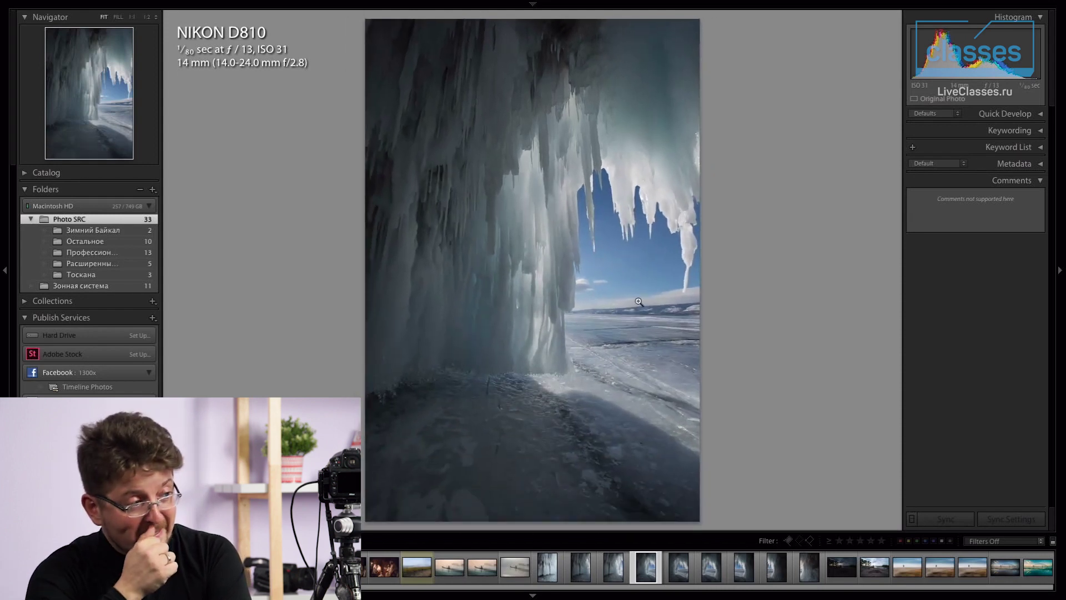
key("Right")
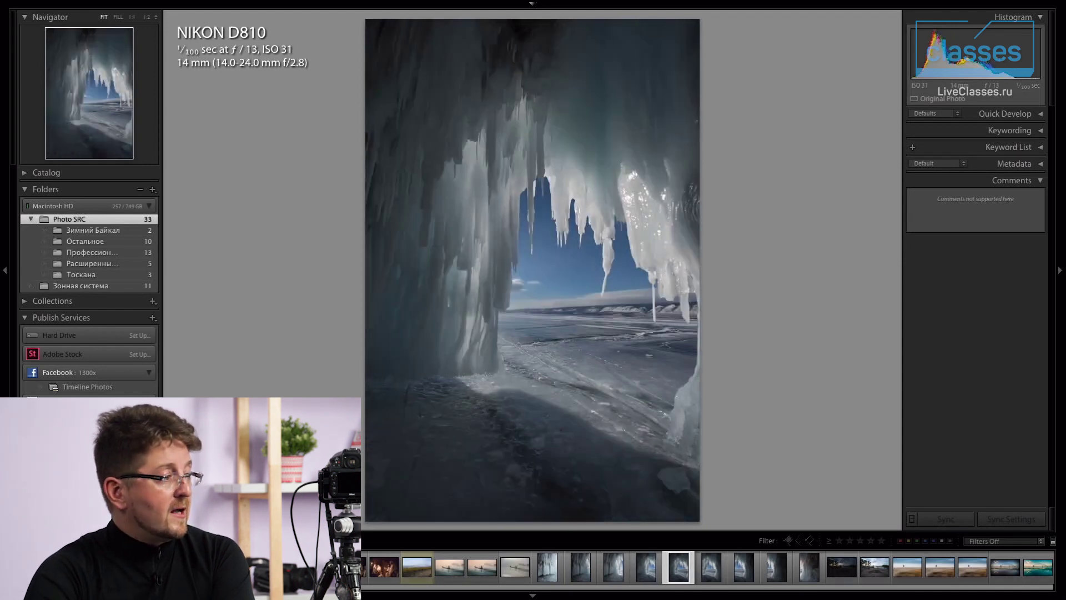
key("Right")
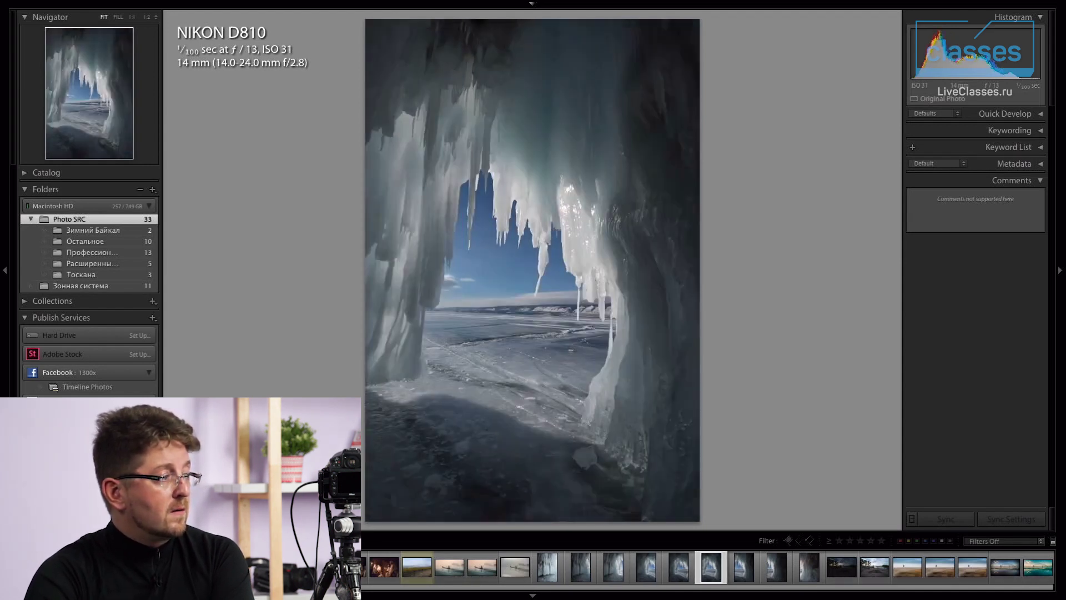
key("Right")
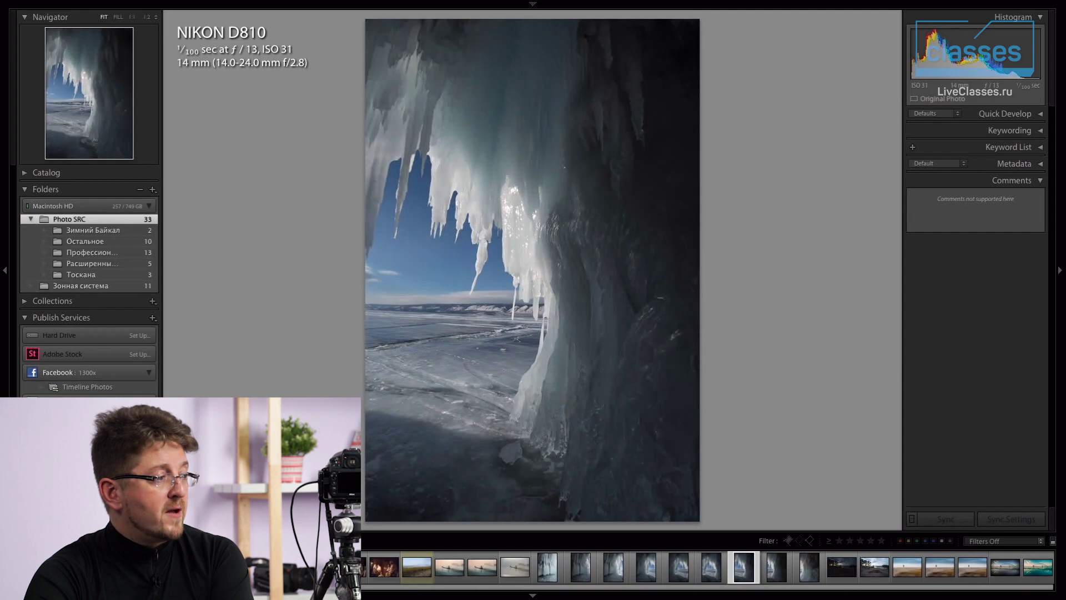
key("Right")
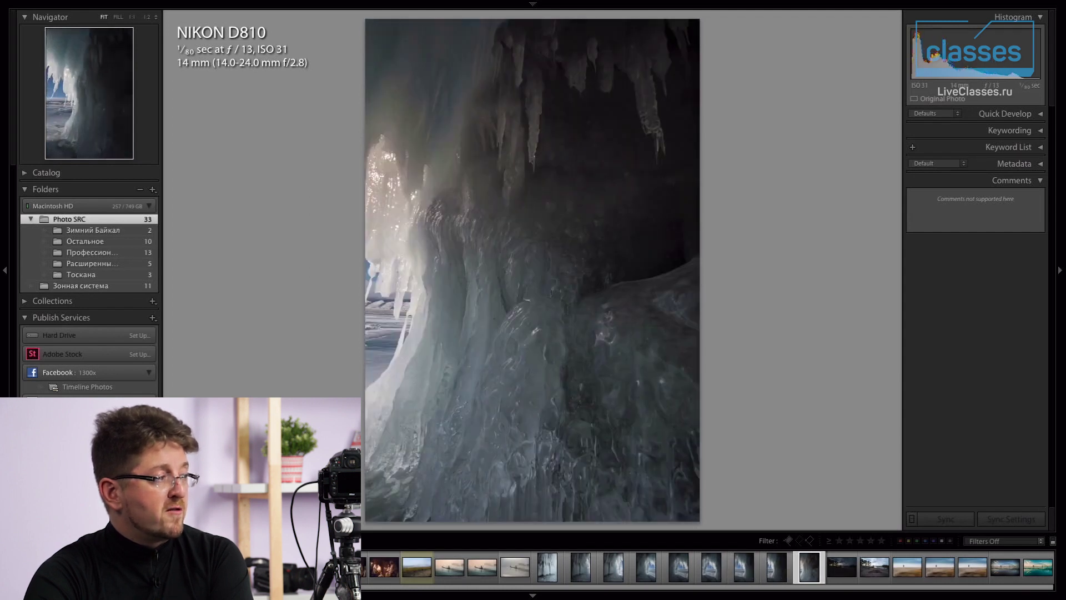
key("Right")
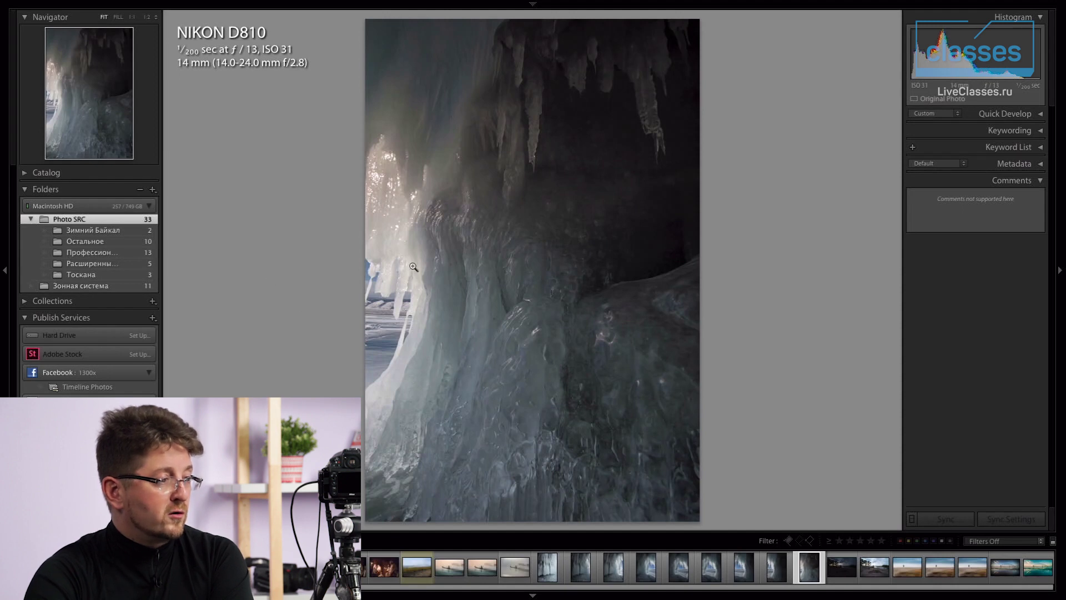
key("Left")
key("Right")
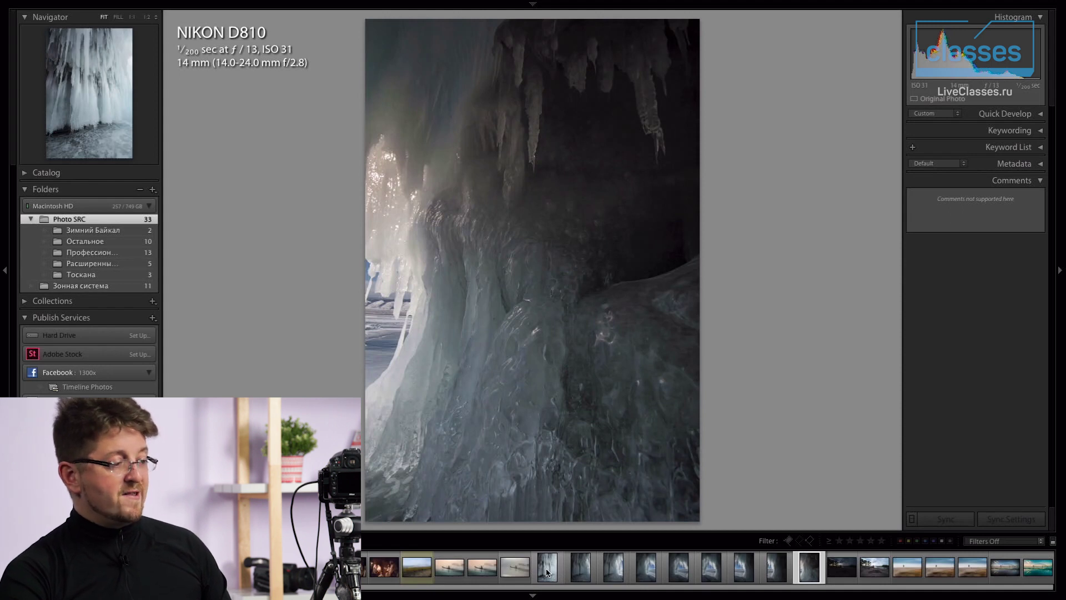
- Select the run of ice-cave frames and launch Panorama Merge with Ctrl+M
left_click(548, 572, "shift")
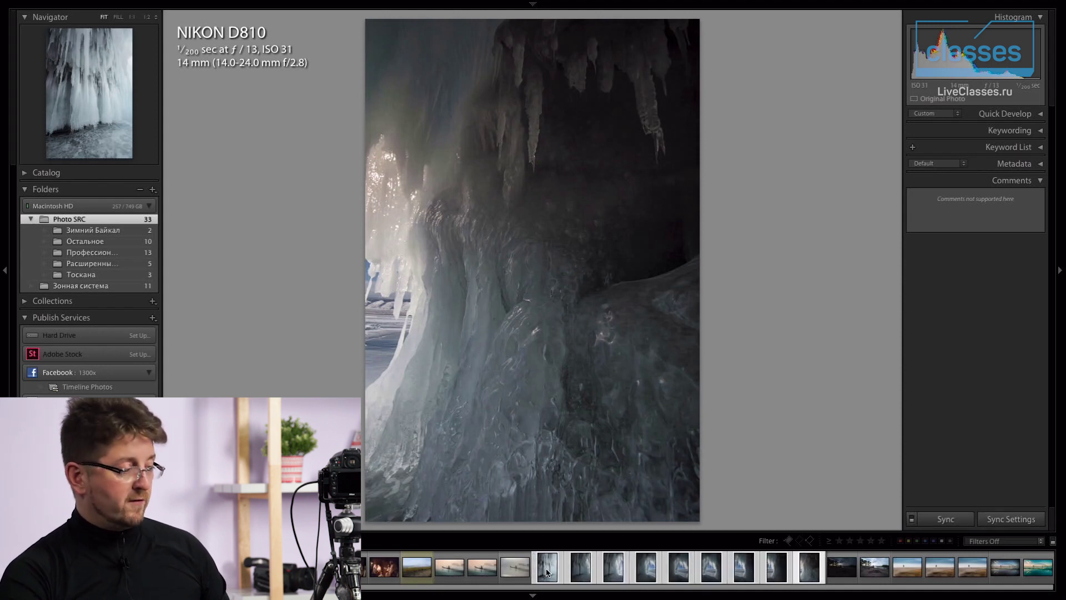
left_click(548, 572)
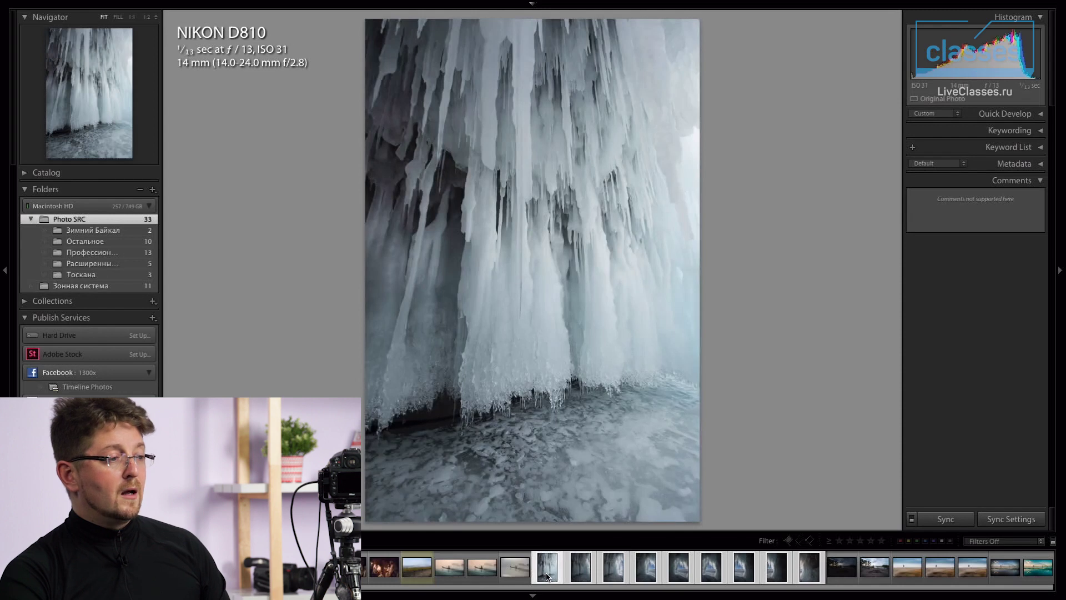
key("d")
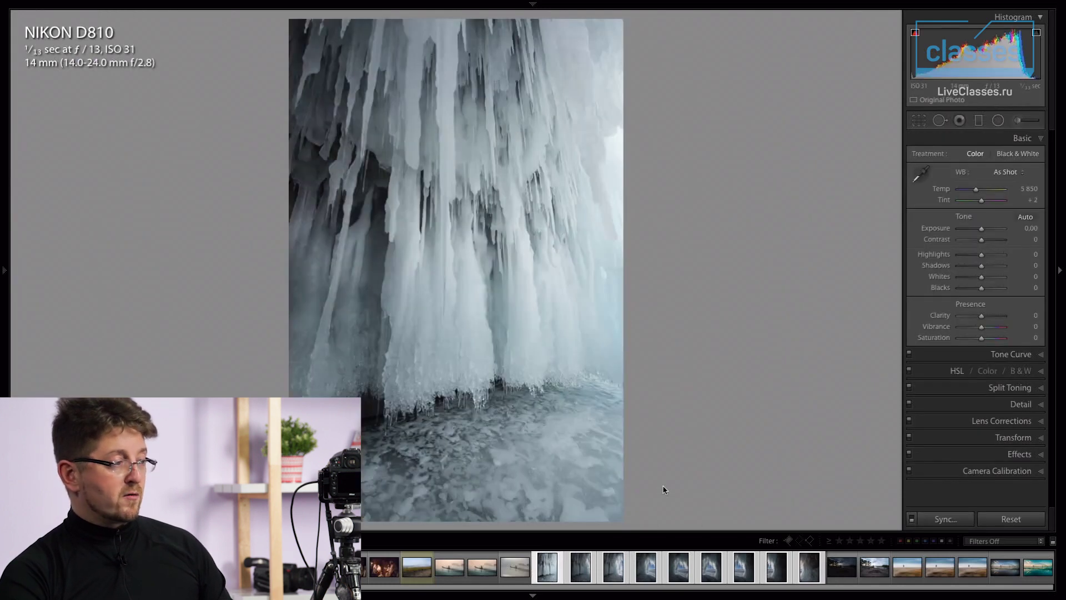
key("g")
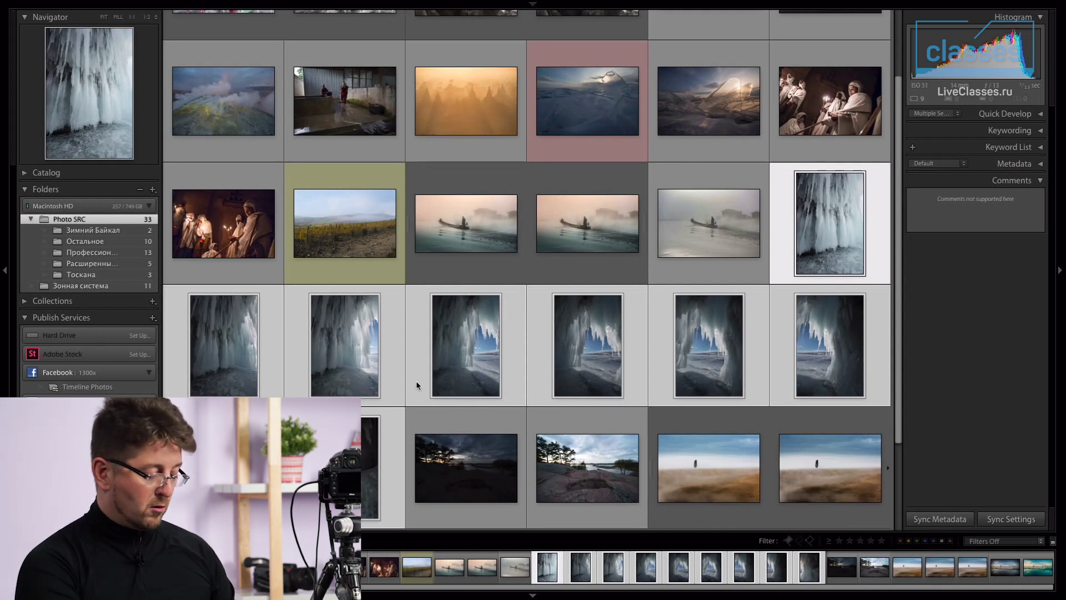
key("ctrl+m")
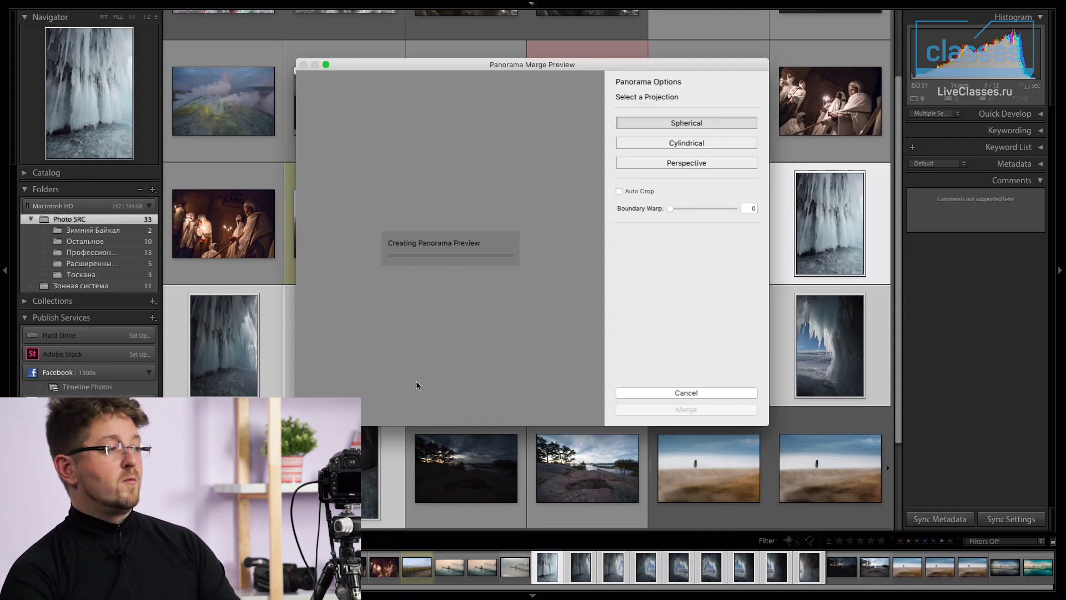
- Enlarge the panorama preview, set Boundary Warp to 100, and merge the spherical panorama
left_click_drag(769, 426, 982, 426)
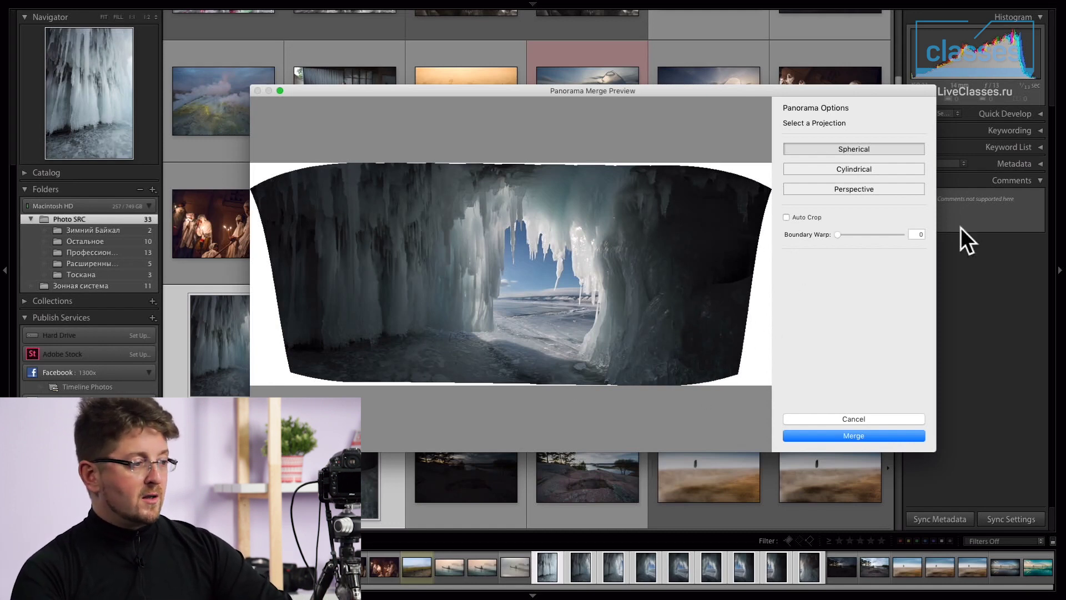
left_click_drag(838, 234, 919, 236)
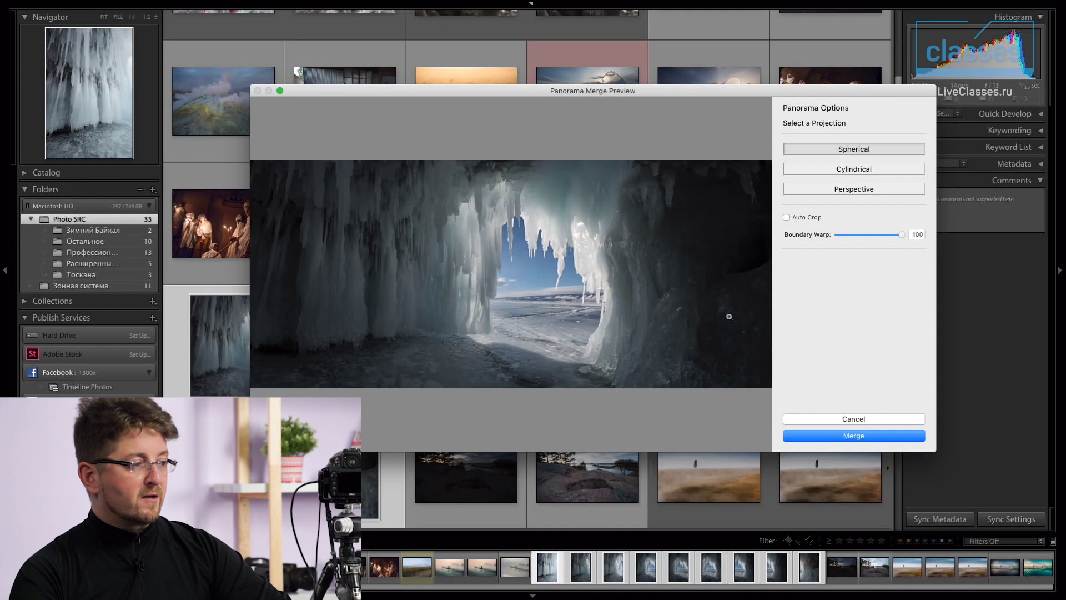
left_click(855, 436)
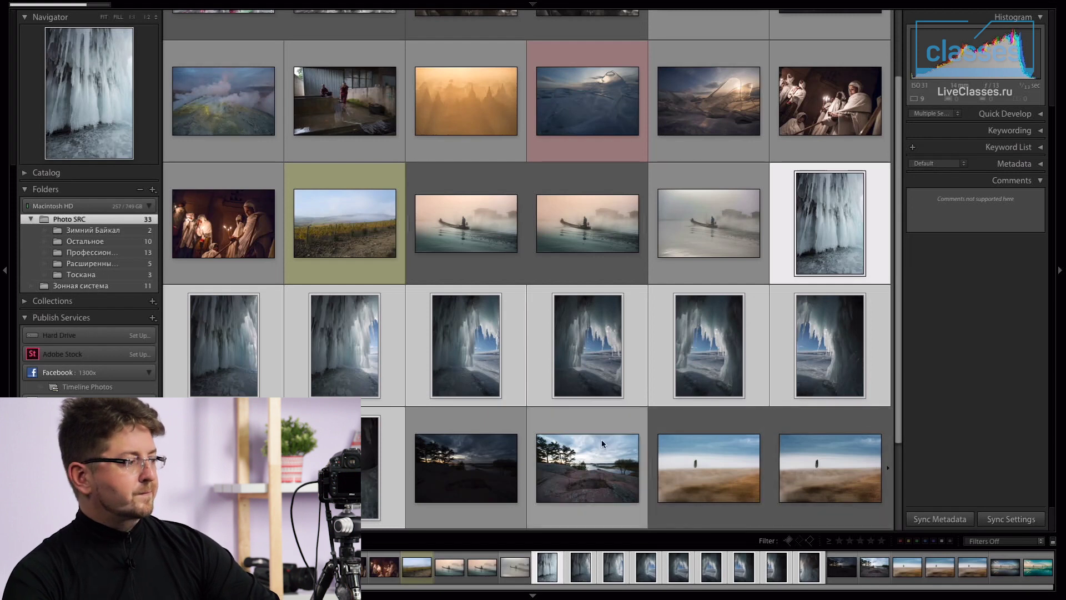
- Open DC8_2947_1000-Pano.dng in the Develop module and zoom it to 1:1
left_click(466, 489)
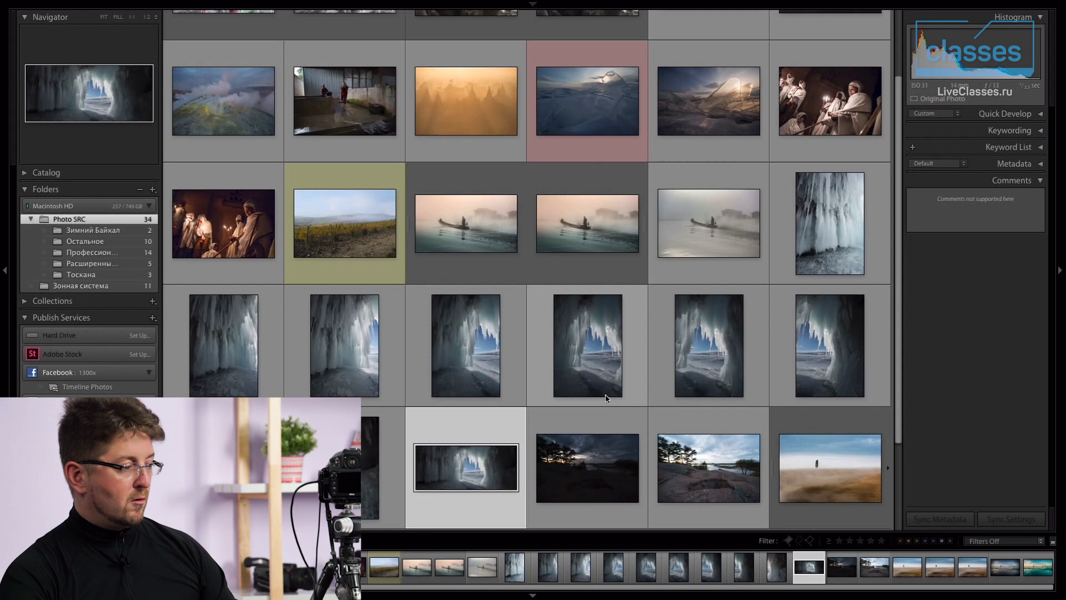
key("e")
key("d")
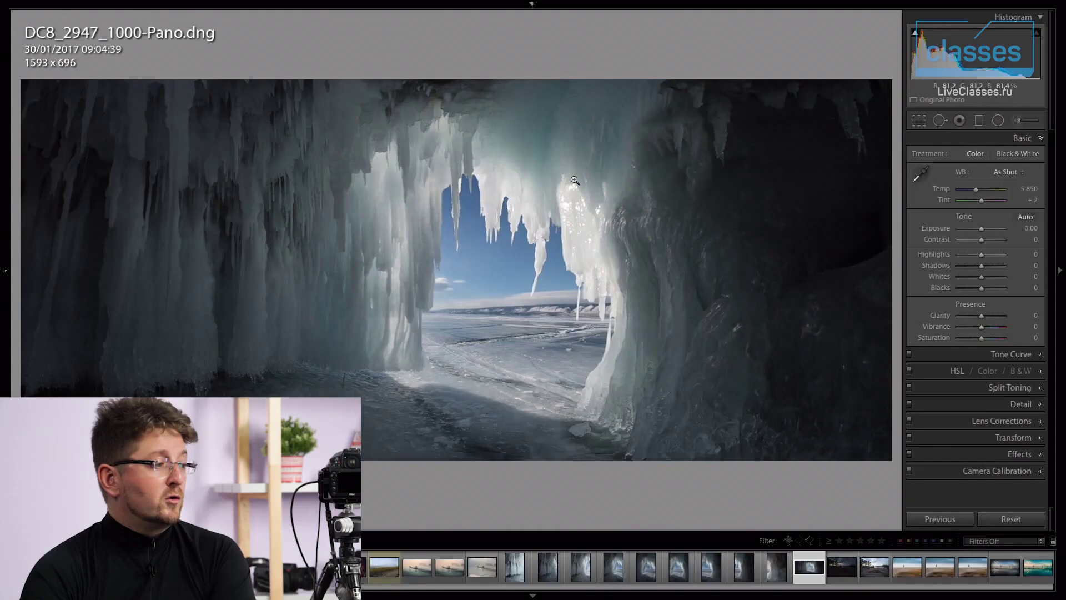
left_click(575, 181)
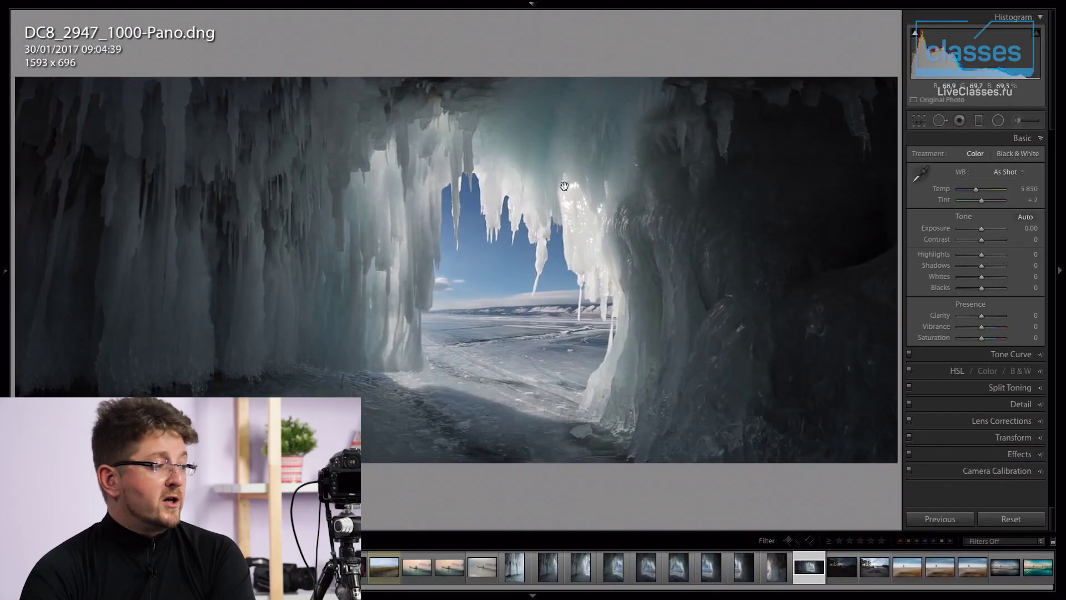
- Check clipping warnings, then switch to DC8_2947_1000.dng and lower Highlights to -55
left_click(418, 250)
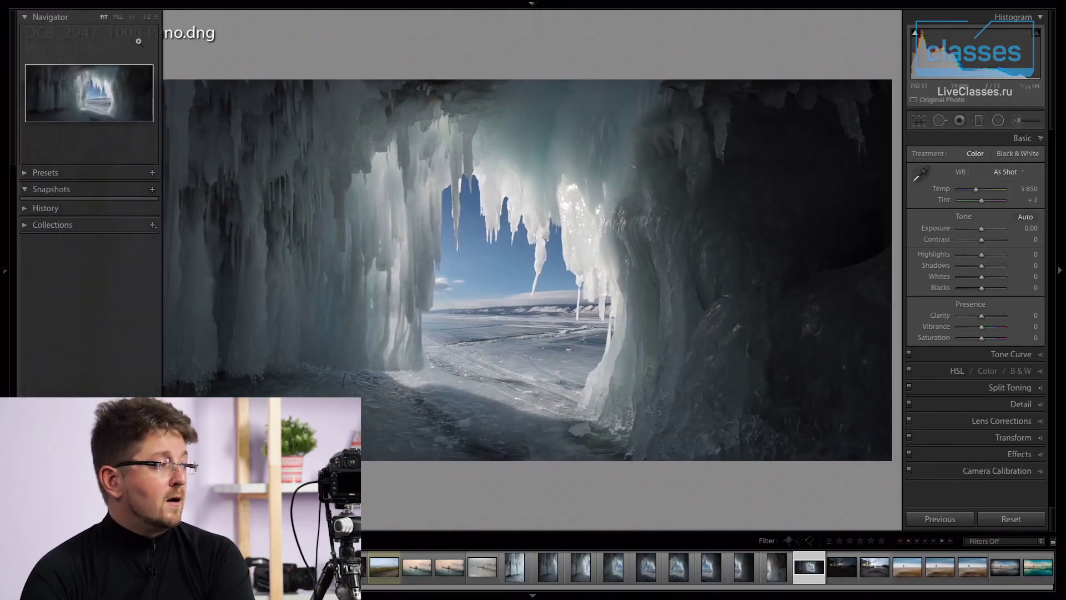
left_click(133, 18)
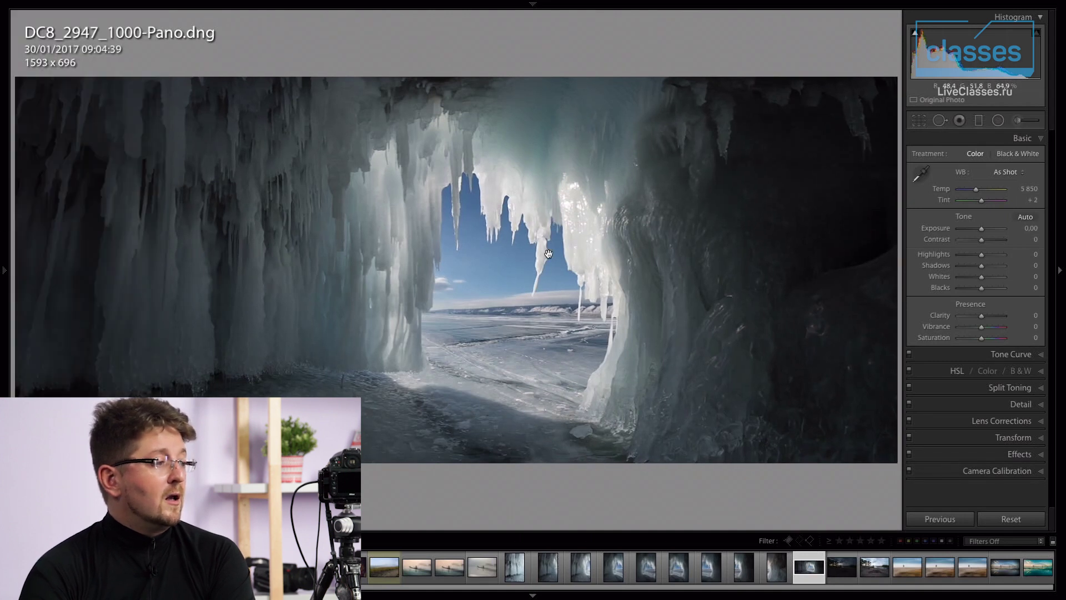
key("j")
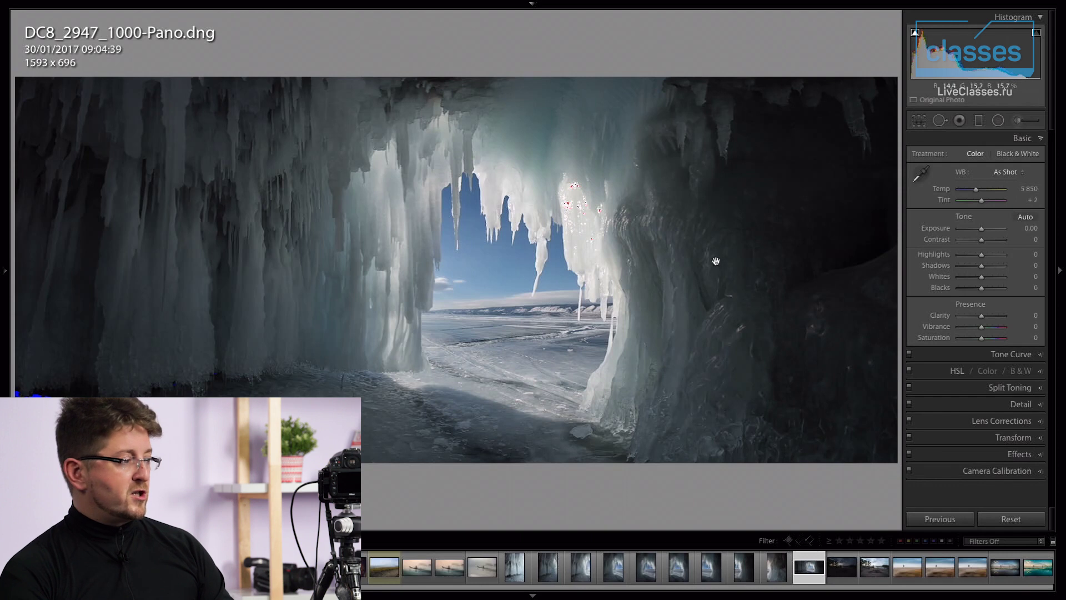
left_click(569, 209)
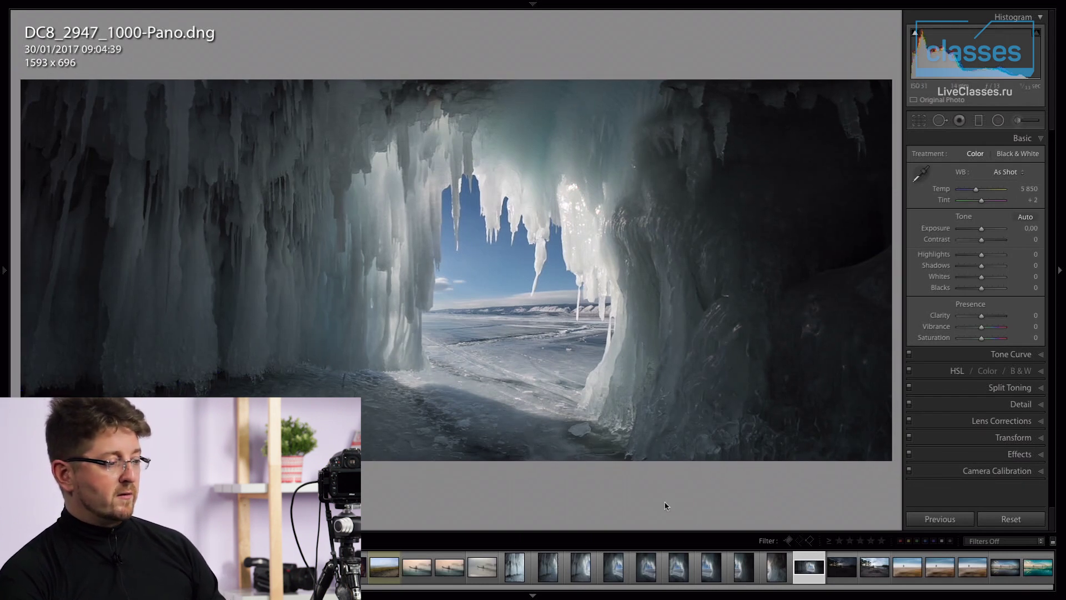
left_click(513, 574)
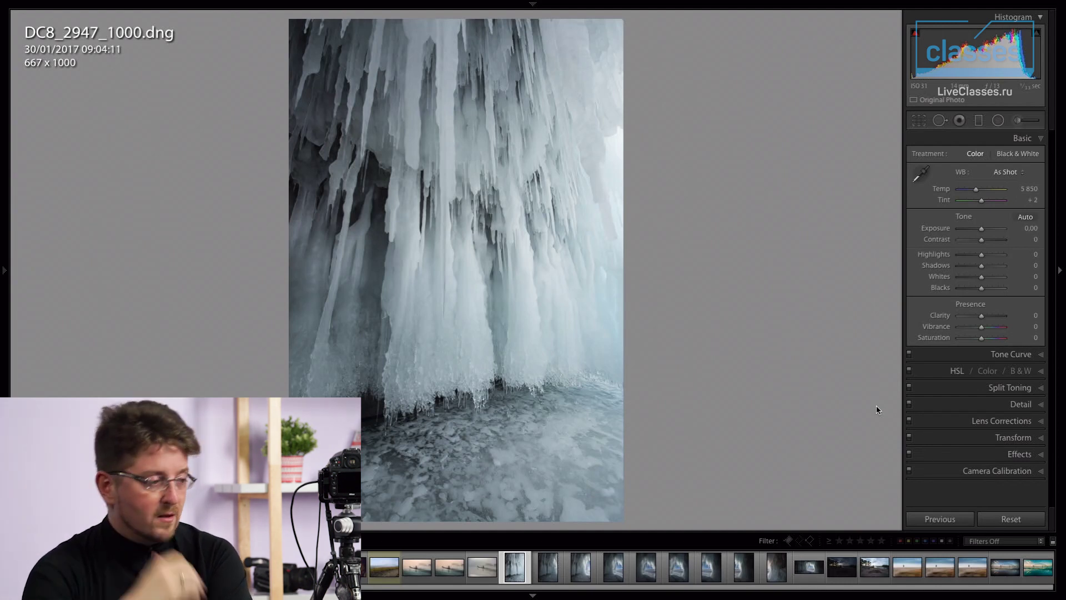
left_click_drag(973, 256, 991, 270)
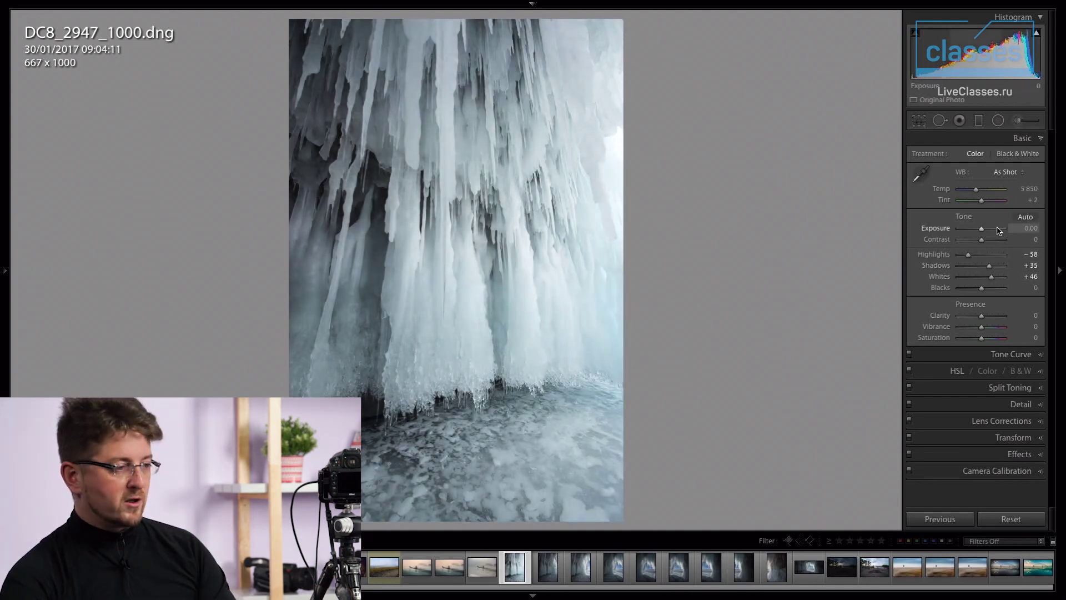
- Set Exposure -0.50 and Blacks -11, then select all cave frames for a Panorama Merge preview
scroll(997, 230, "down", 1)
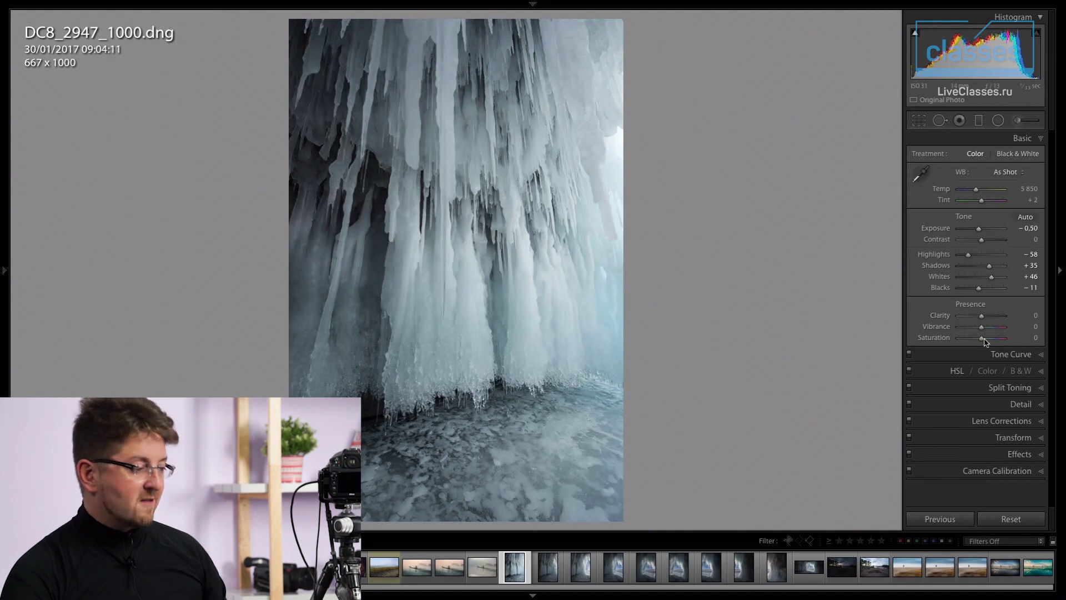
left_click(779, 574, "shift")
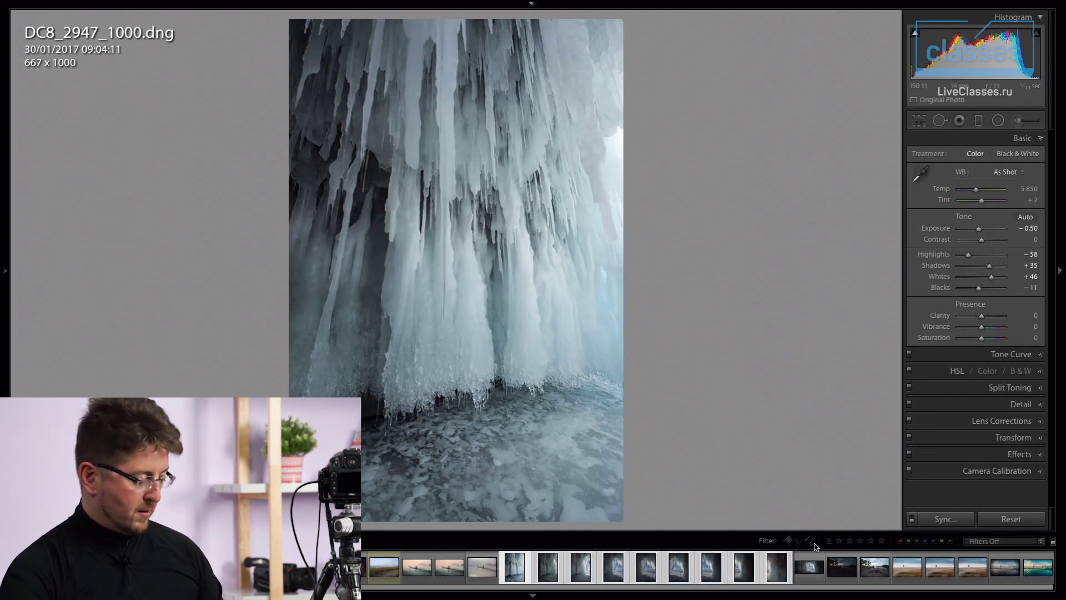
key("ctrl+m")
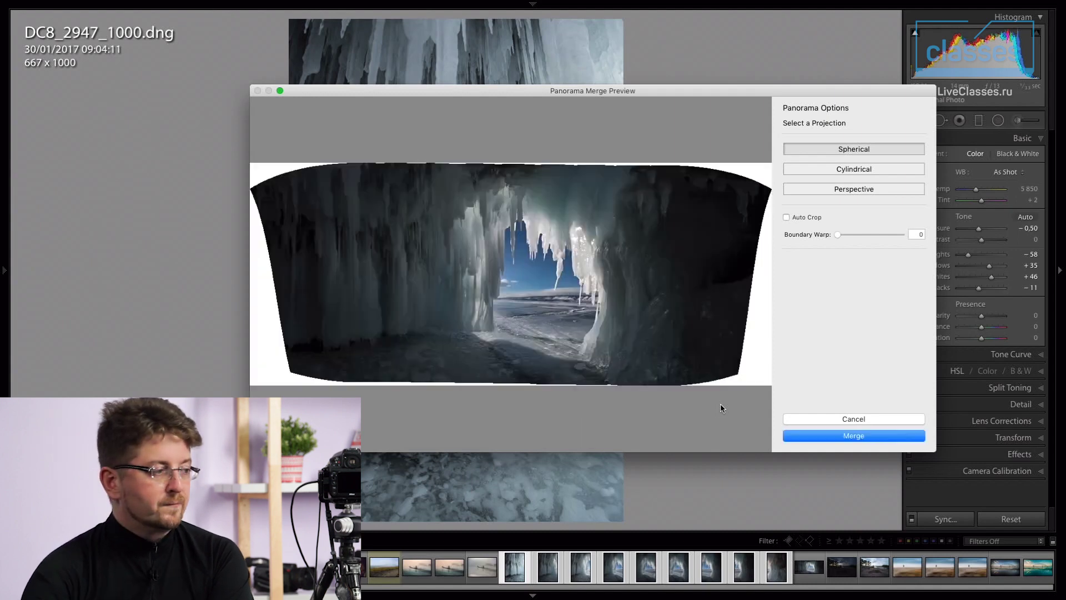
- Merge the cave frames with Boundary Warp 100 and open DC8_2947_1000-Pano-2.dng
left_click_drag(837, 234, 904, 234)
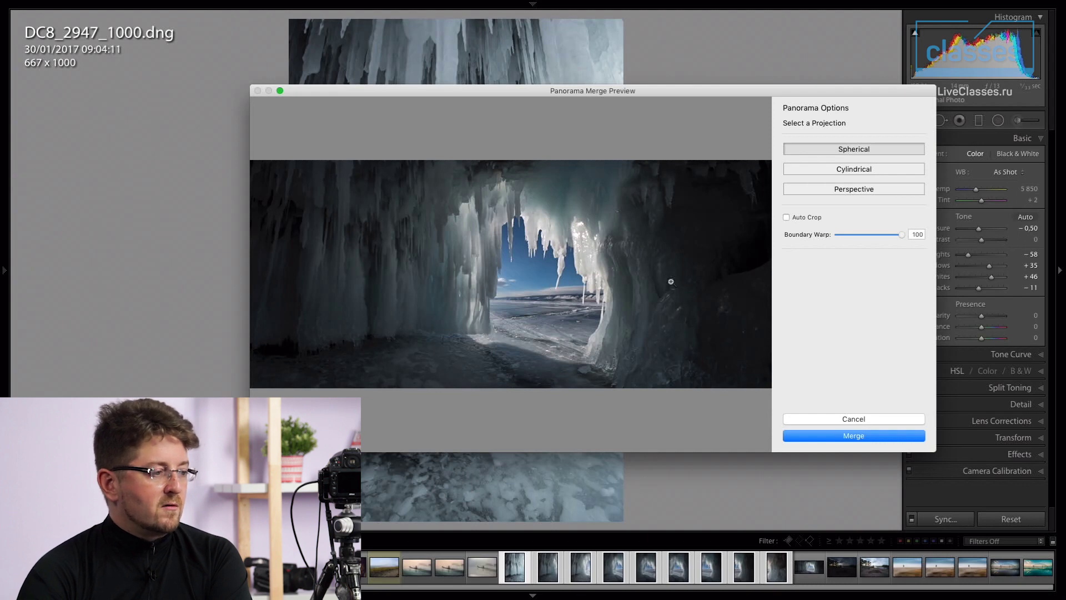
left_click(853, 435)
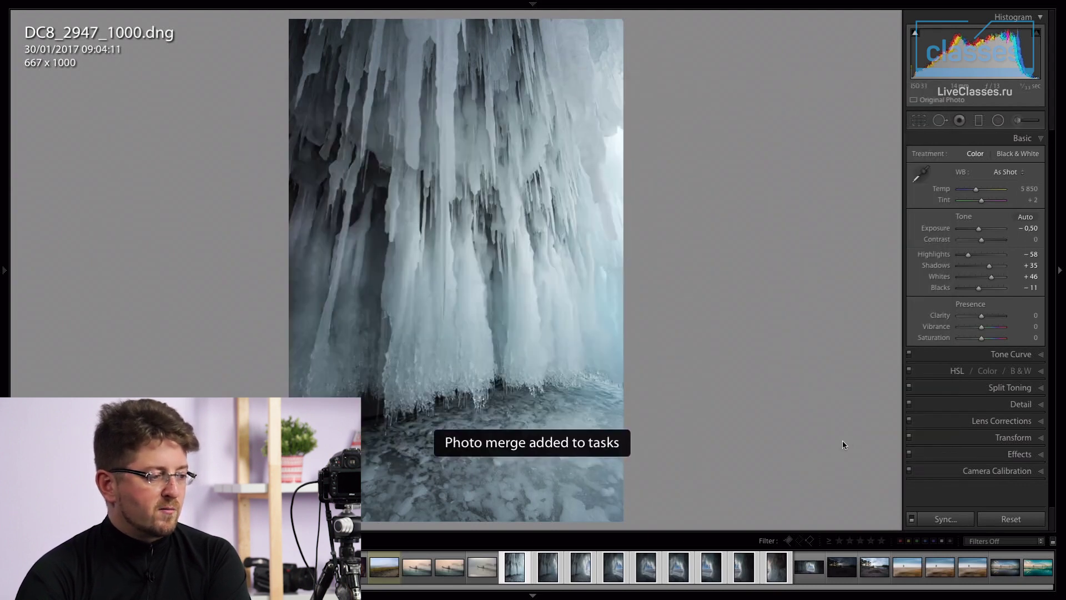
left_click(803, 572)
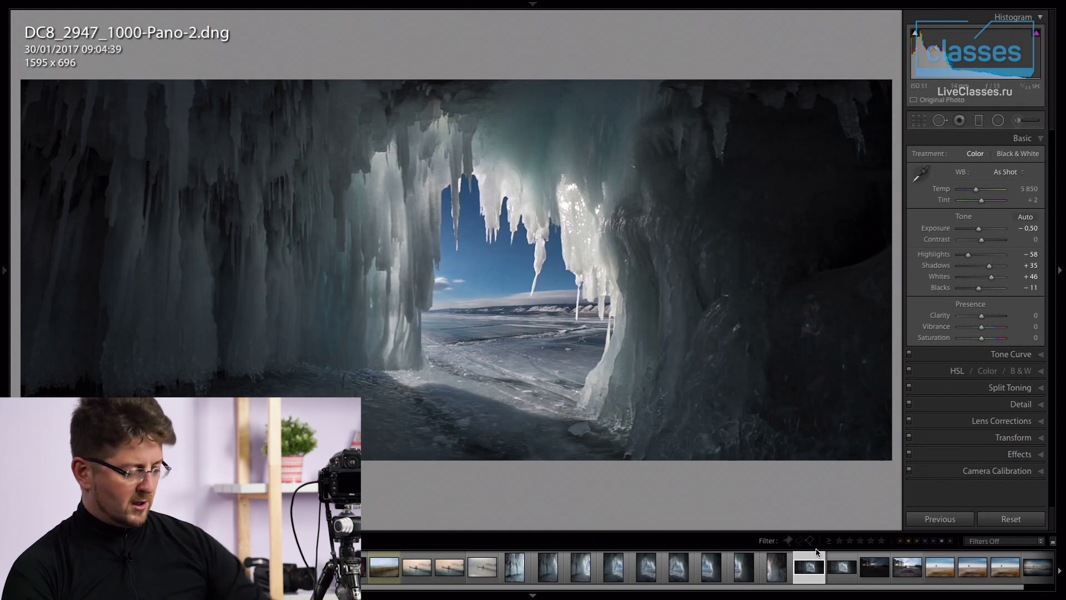
- Toggle the info overlay and remove the duplicate panorama DC8_2947_1000-Pano-2.dng
key("i")
key("i")
key("i")
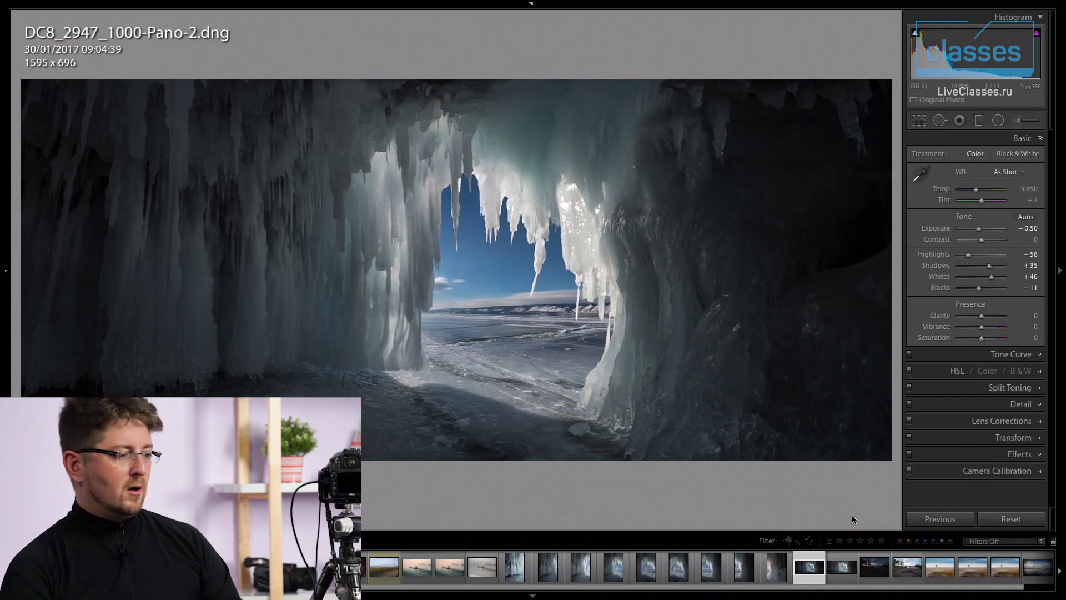
key("Delete")
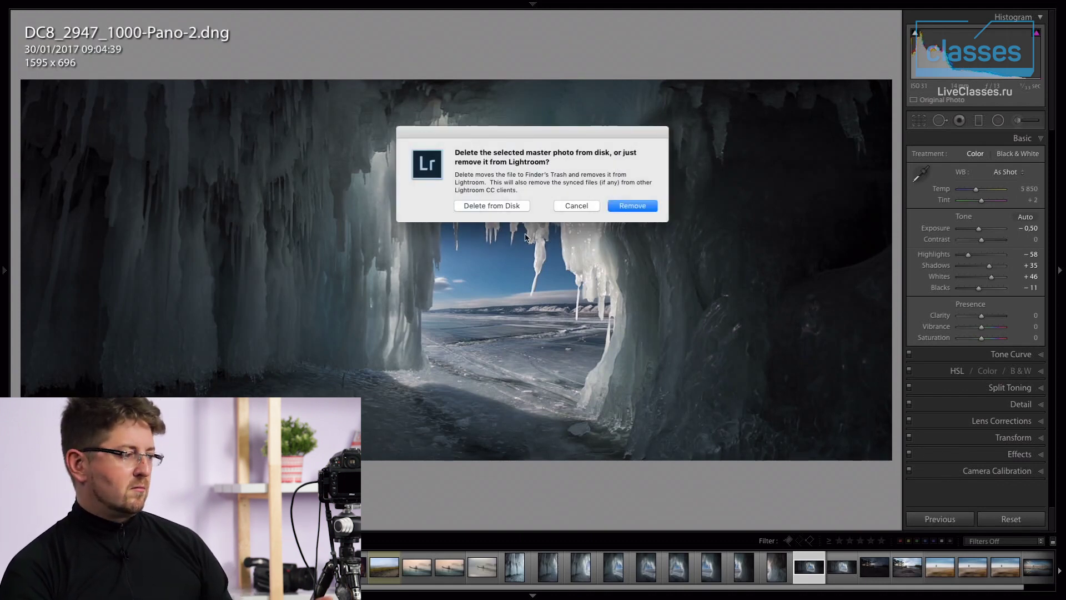
left_click(494, 208)
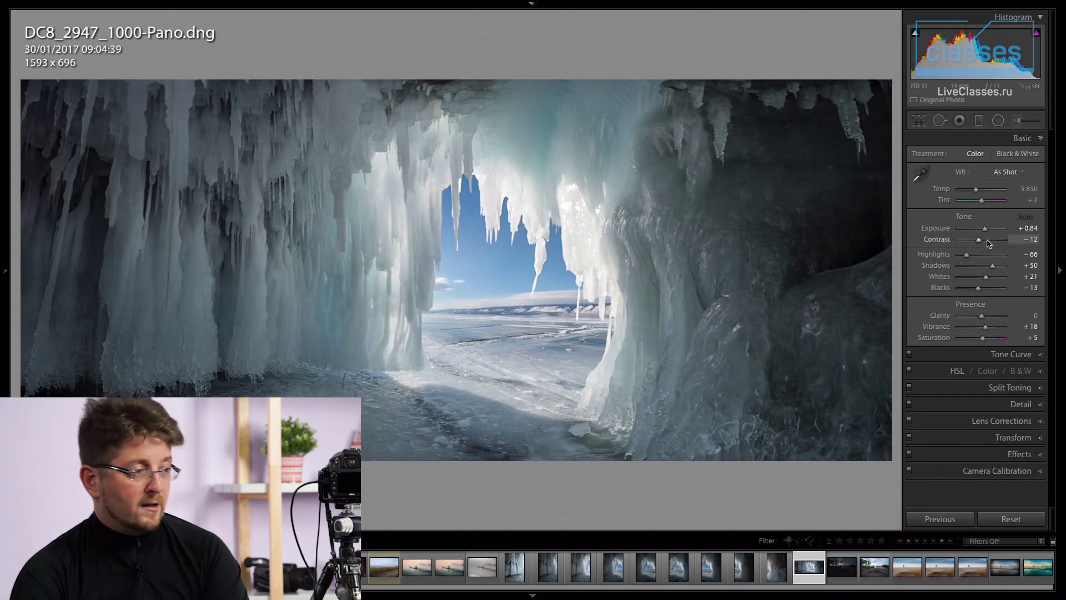
- Ease Exposure to +0.54 and Whites to +15, checking clipping on the bright ice
scroll(997, 233, "down", 2)
scroll(996, 233, "down", 2)
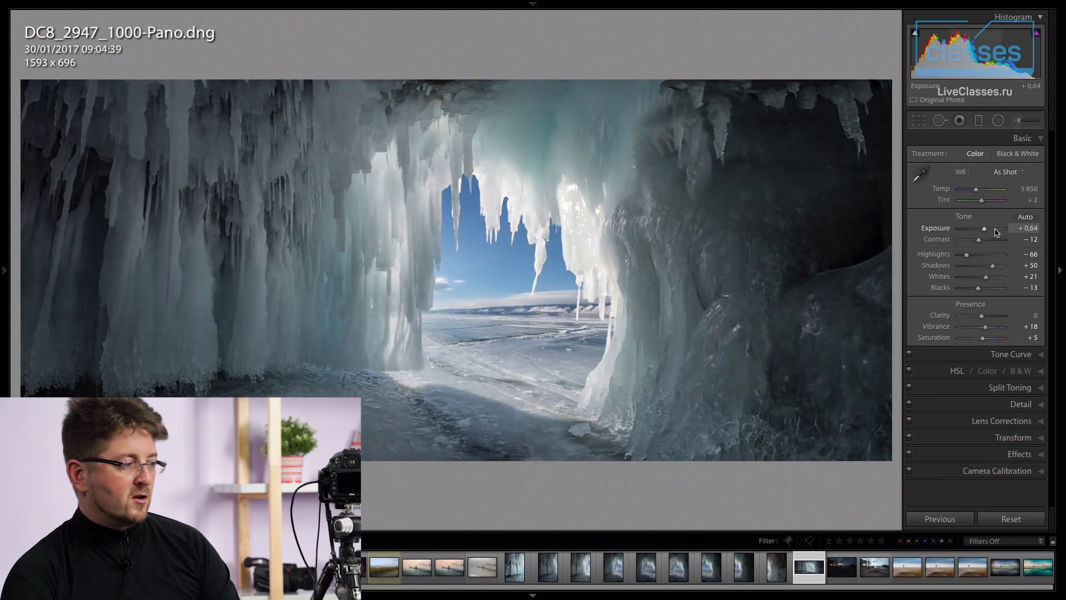
scroll(997, 233, "down", 2)
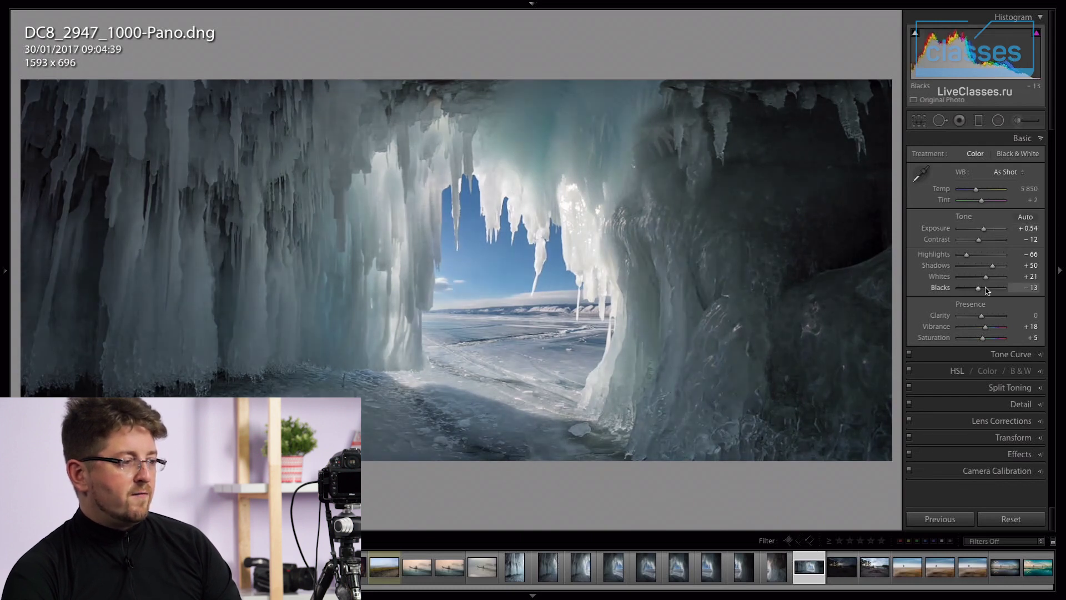
scroll(987, 289, "up", 1)
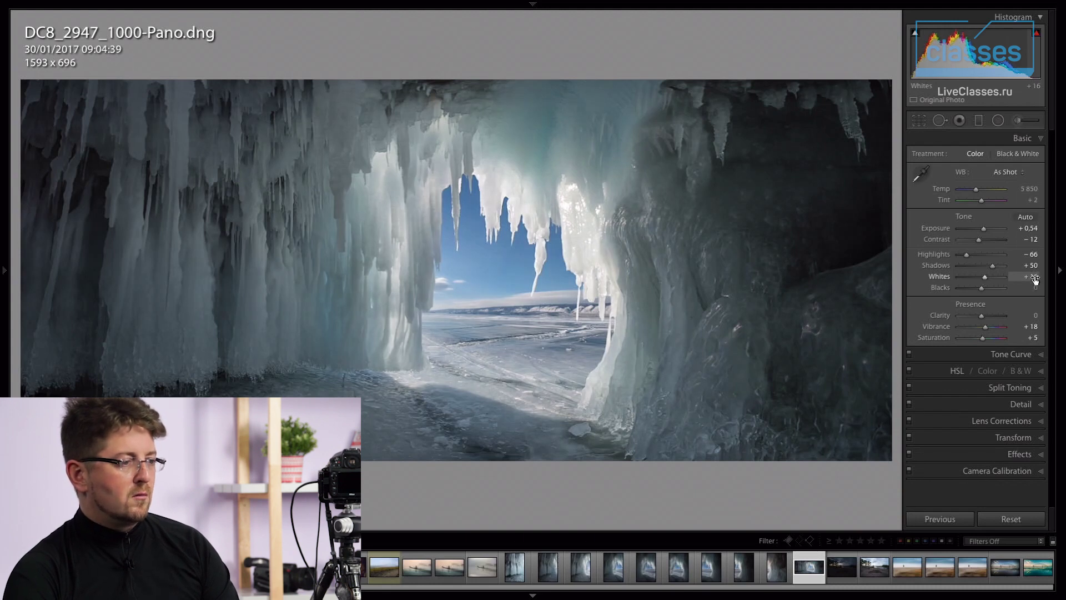
left_click(1034, 277)
type("5")
key("Return")
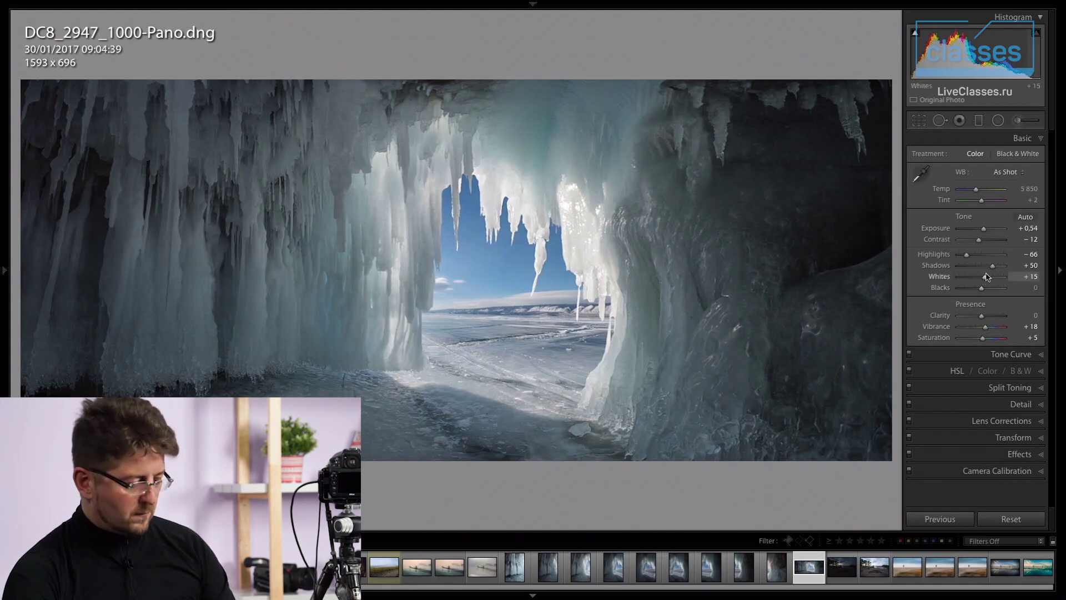
key("j")
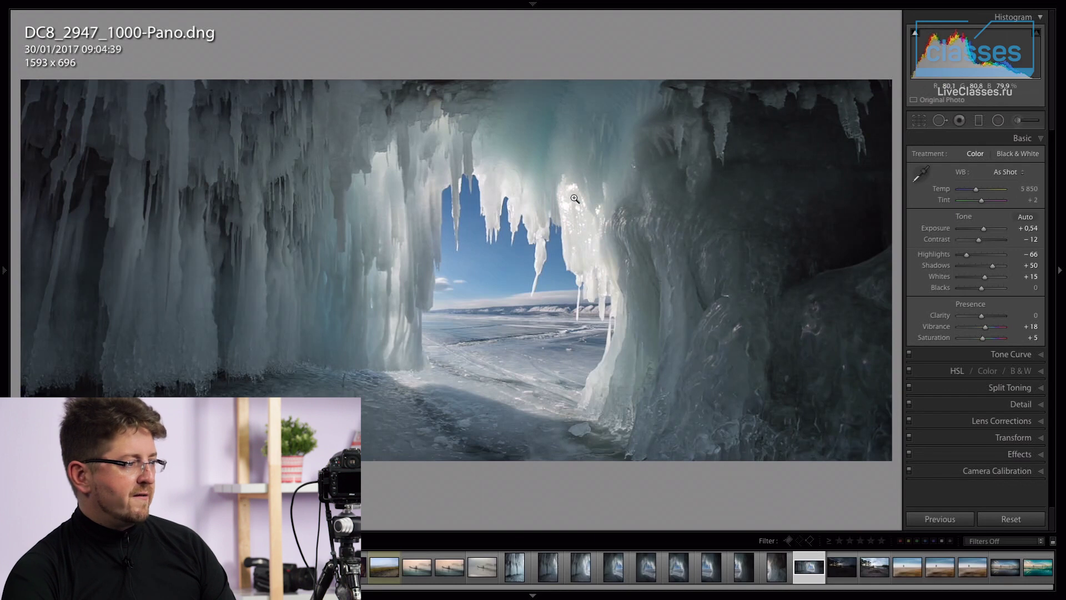
left_click(575, 199)
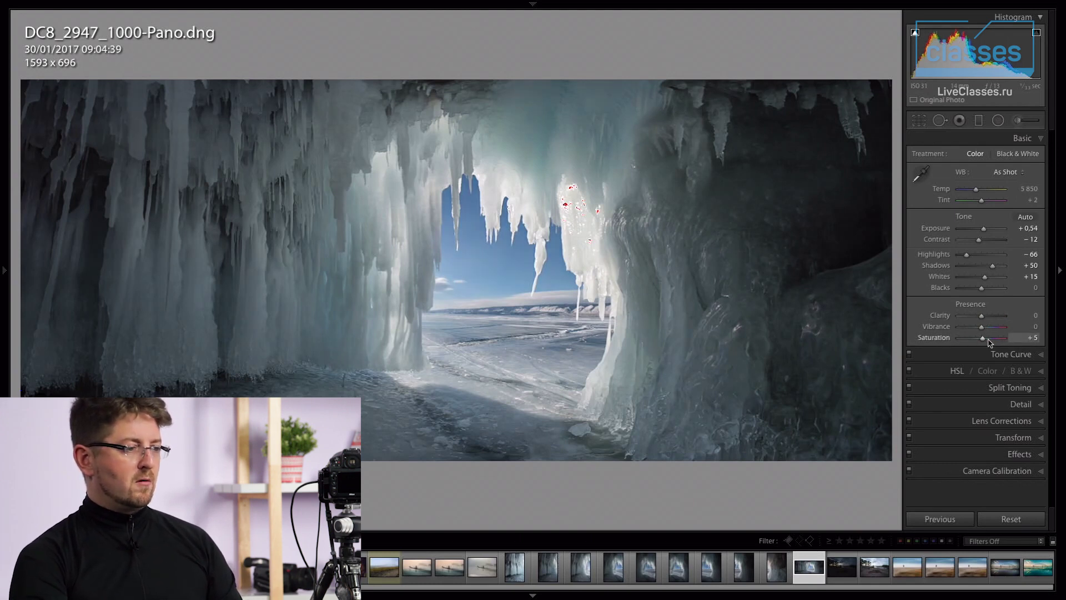
- Set Saturation +10 and Vibrance 0, compare with the original, then start a Radial Filter
left_click(1033, 339)
type("10")
key("shift+Tab")
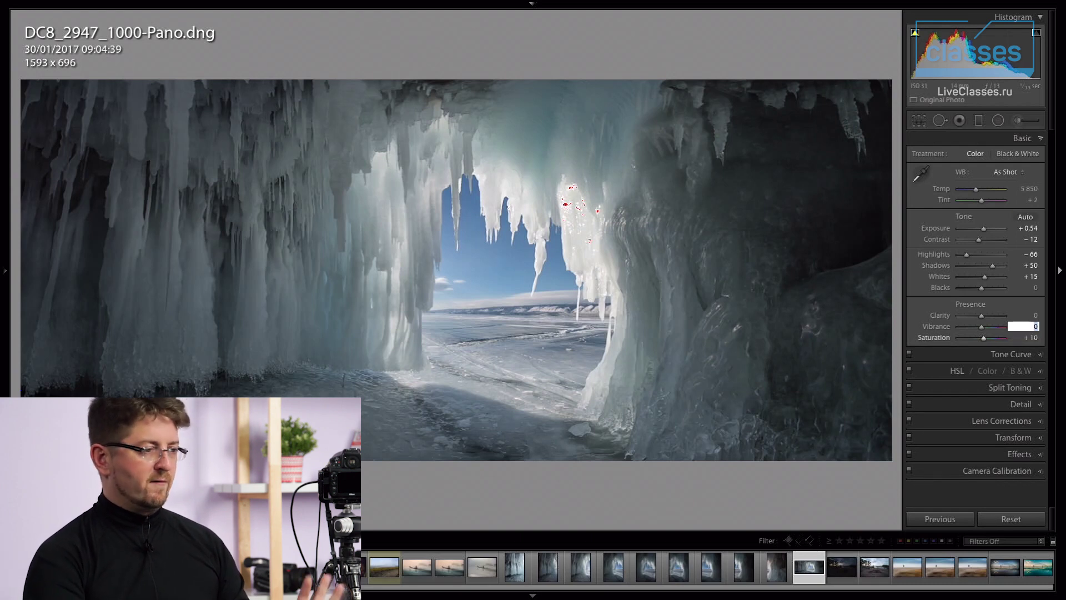
key("Return")
key("backslash")
key("backslash")
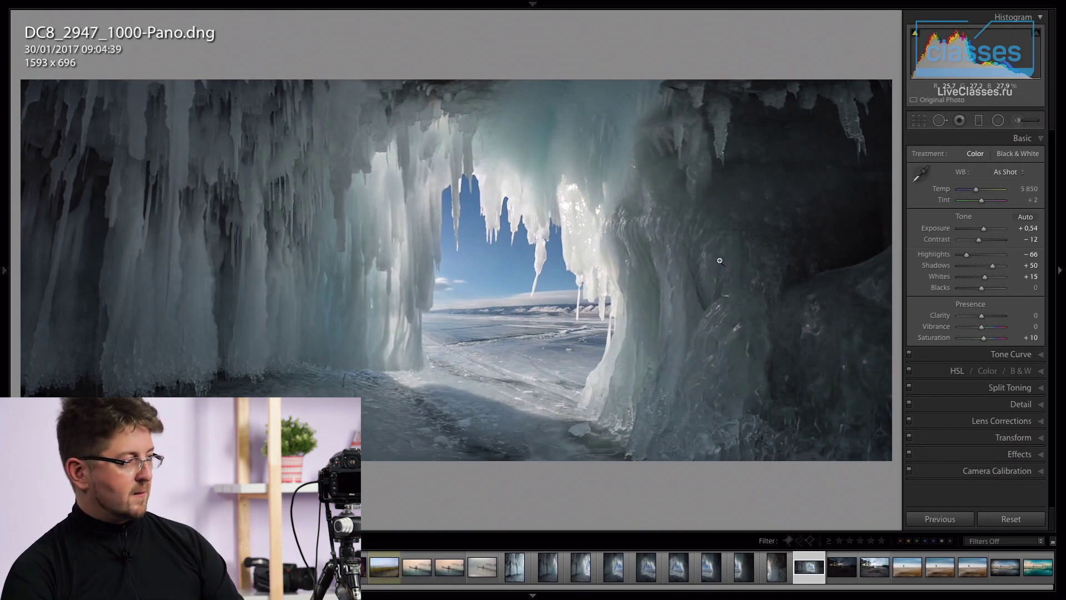
key("i")
key("i")
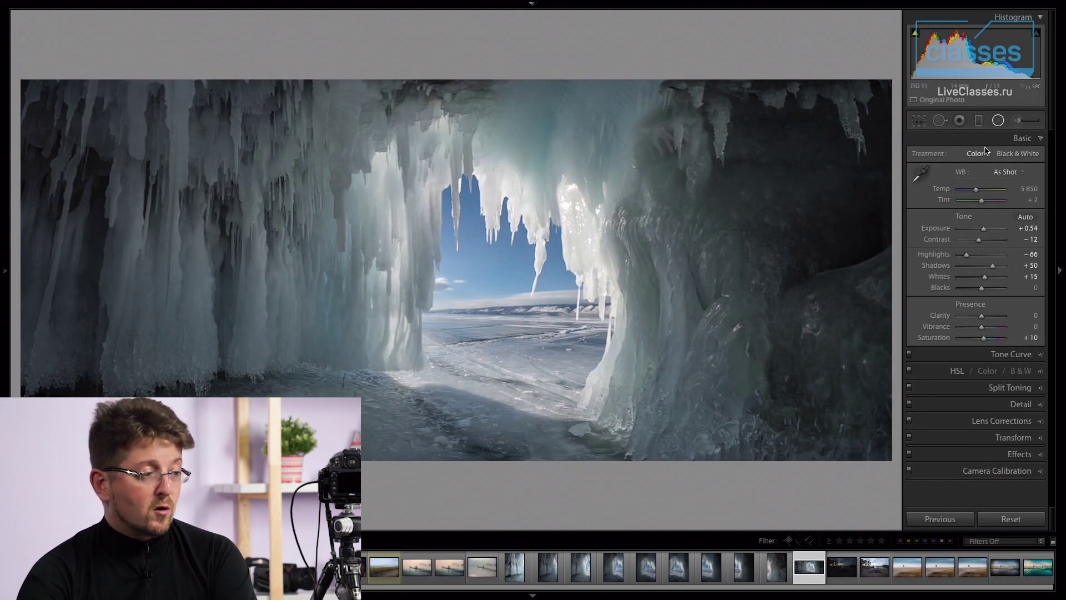
key("shift+m")
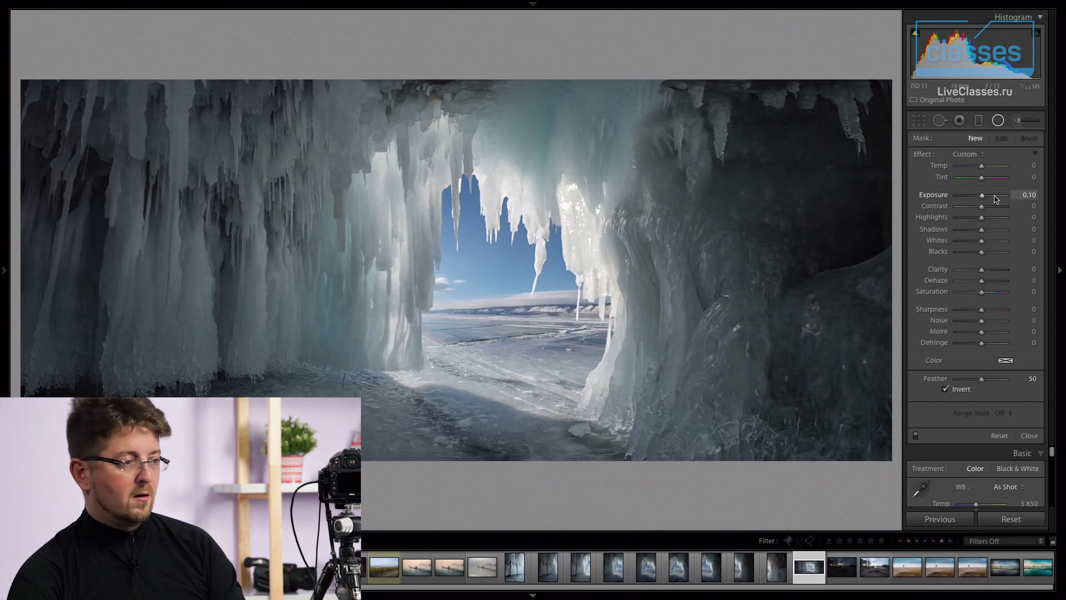
- Move the radial ellipse onto the cave's sky opening, then widen and re-centre it over the ice arch
left_click_drag(451, 231, 526, 312)
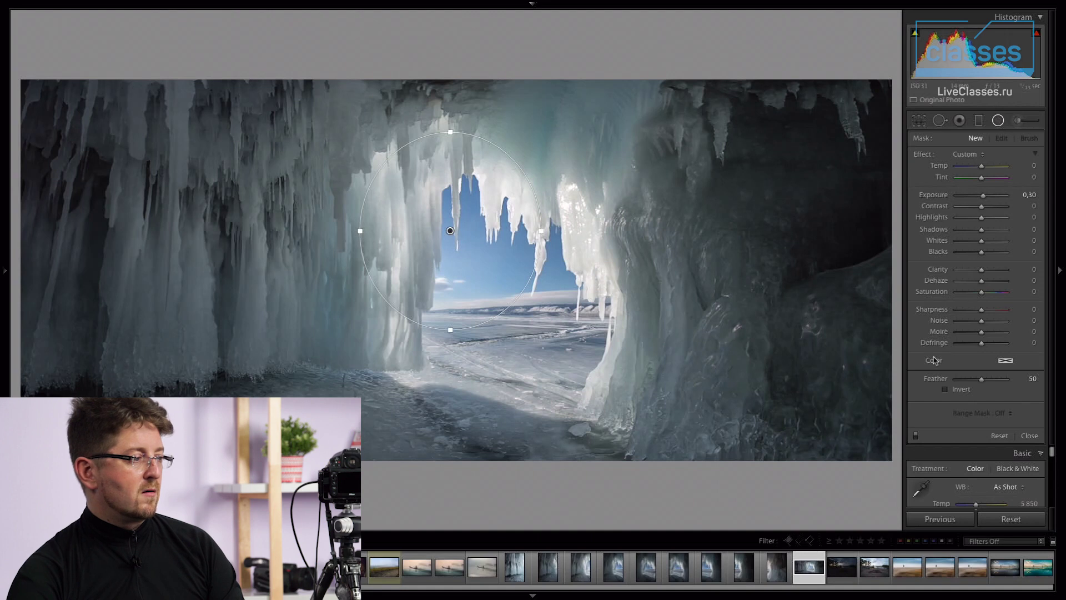
left_click_drag(449, 231, 514, 284)
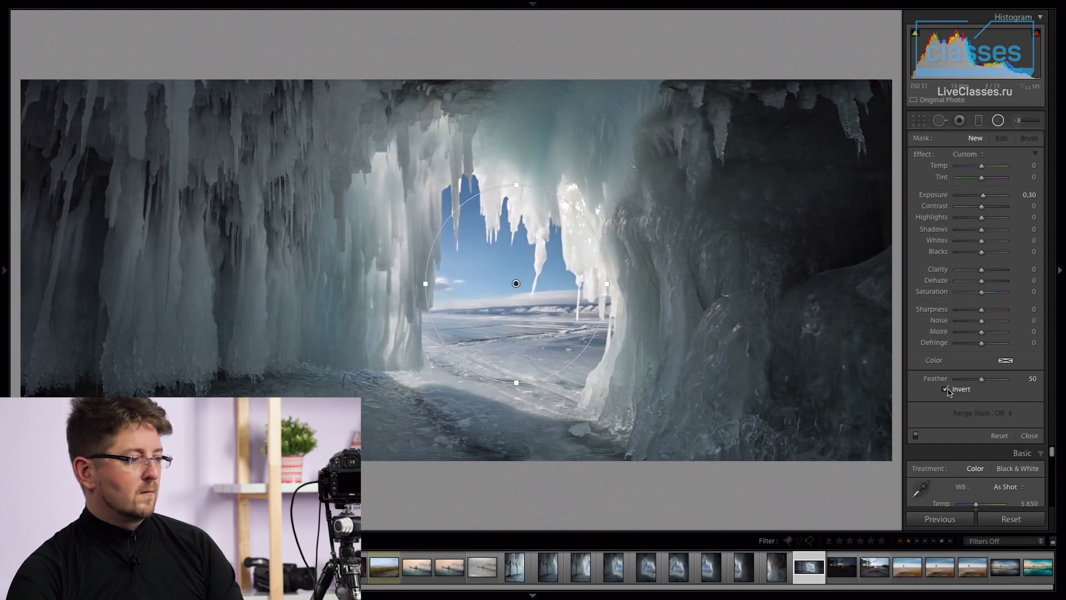
left_click_drag(515, 284, 688, 261)
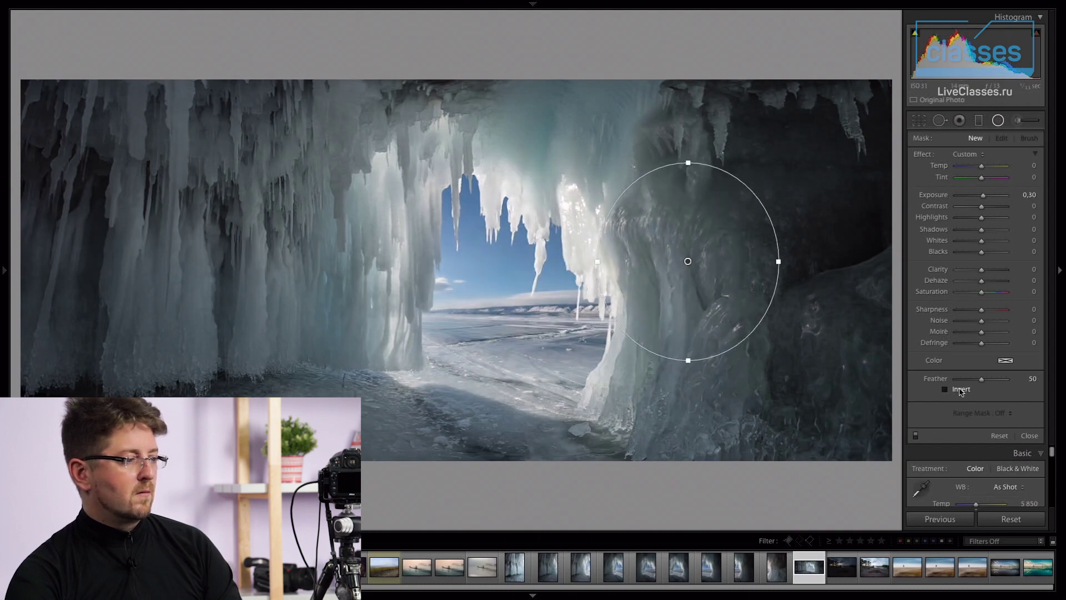
left_click_drag(689, 263, 472, 277)
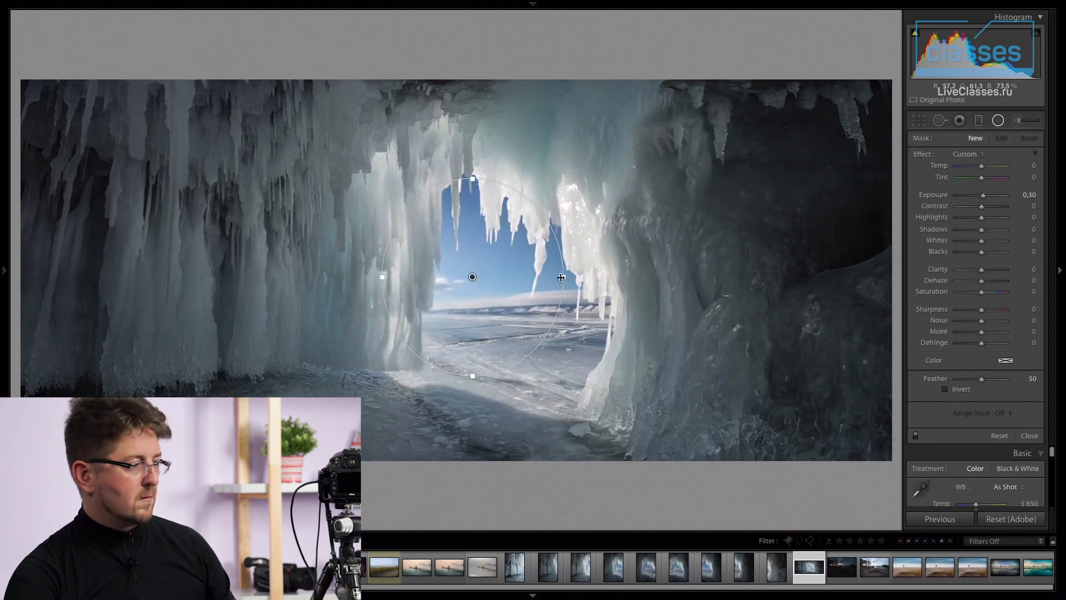
left_click_drag(561, 277, 643, 276)
left_click_drag(473, 277, 500, 277)
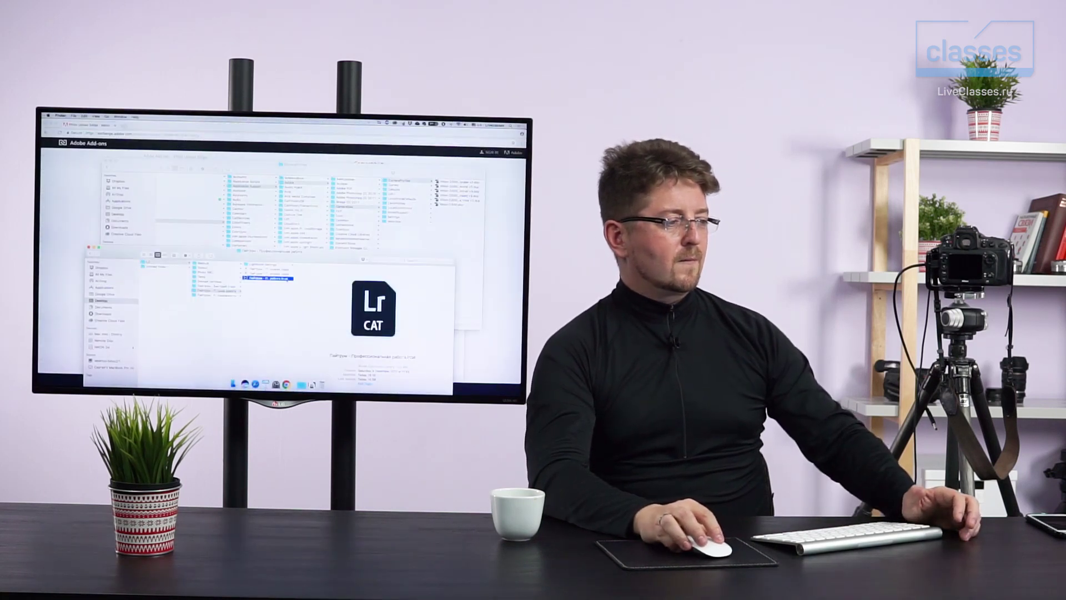
- Open the Lightroom catalog file to relaunch Lightroom Classic with the ice-cave panorama
key("super+o")
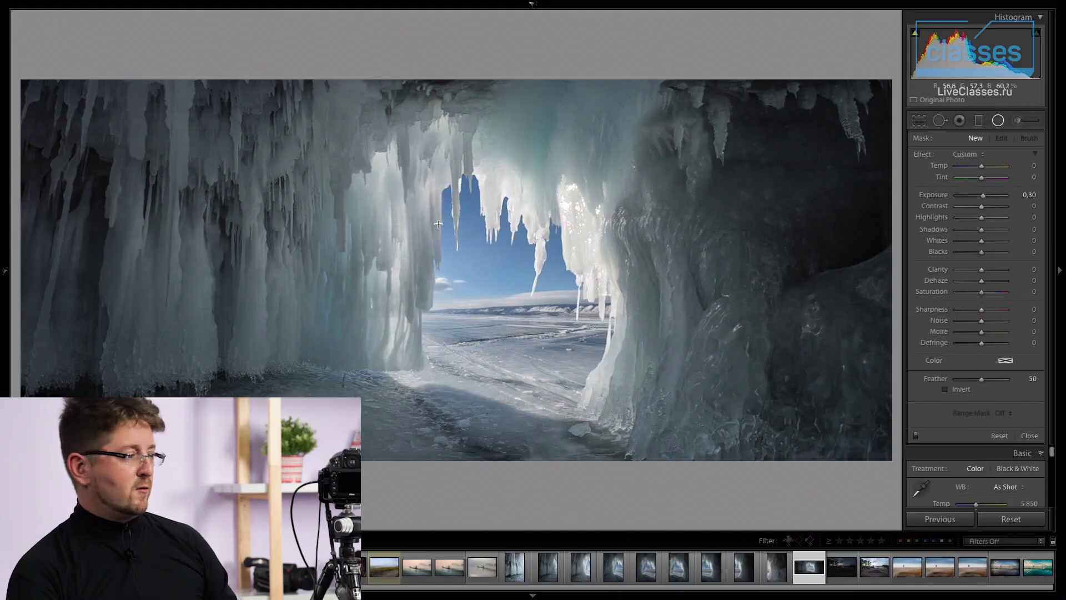
- Draw a radial filter around the ice arch that brightens inside at Exposure +0.30
left_click_drag(439, 224, 610, 348)
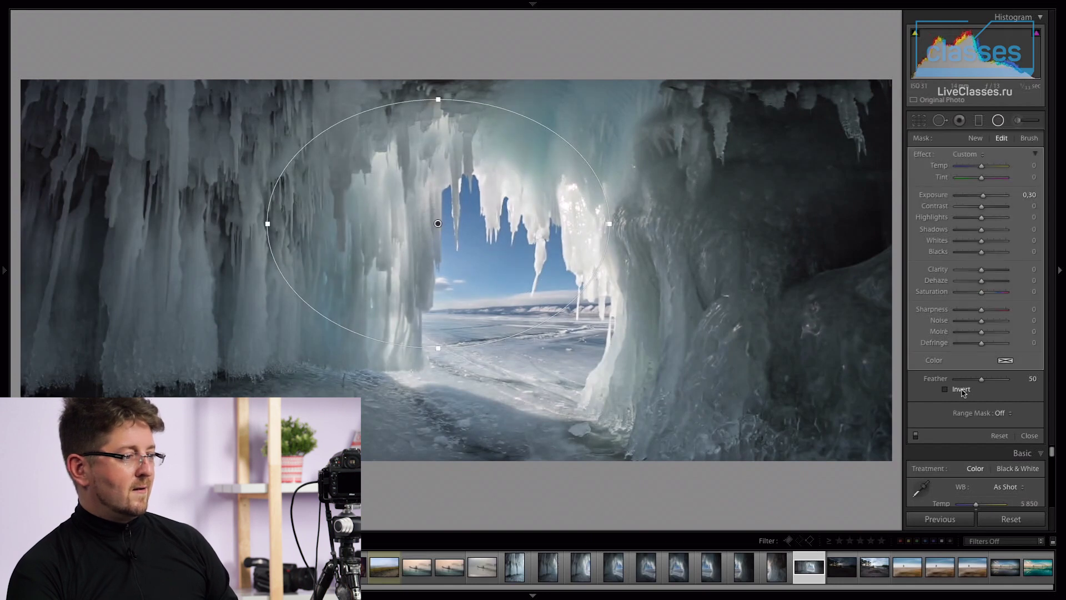
left_click(945, 390)
double_click(933, 197)
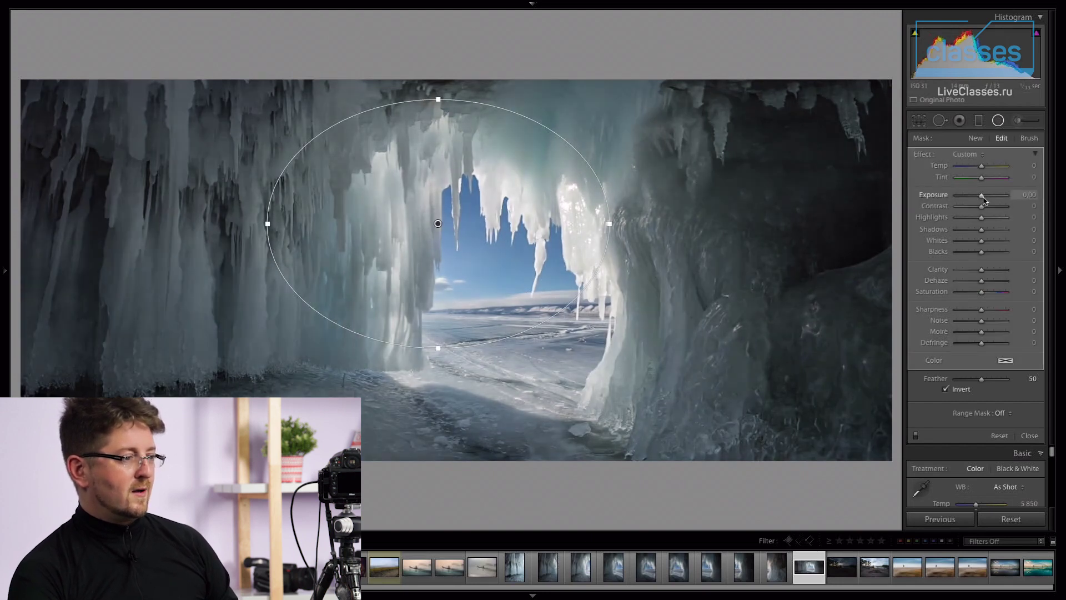
left_click_drag(988, 199, 989, 198)
left_click(960, 390)
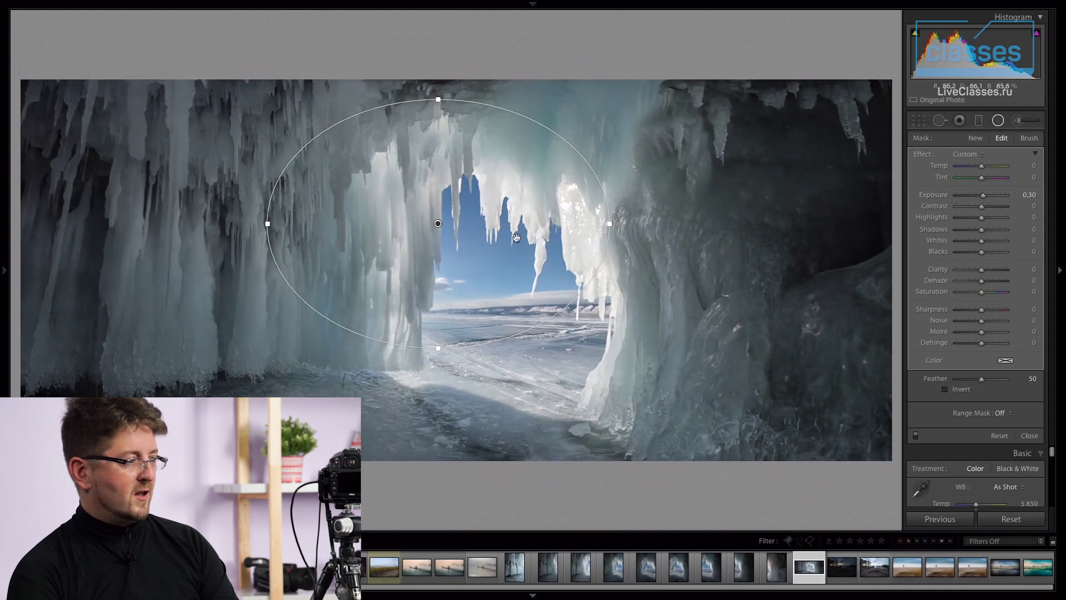
- Move, widen, rotate and shrink the ellipse until it rings the cave opening
left_click_drag(439, 223, 489, 280)
left_click_drag(660, 281, 721, 261)
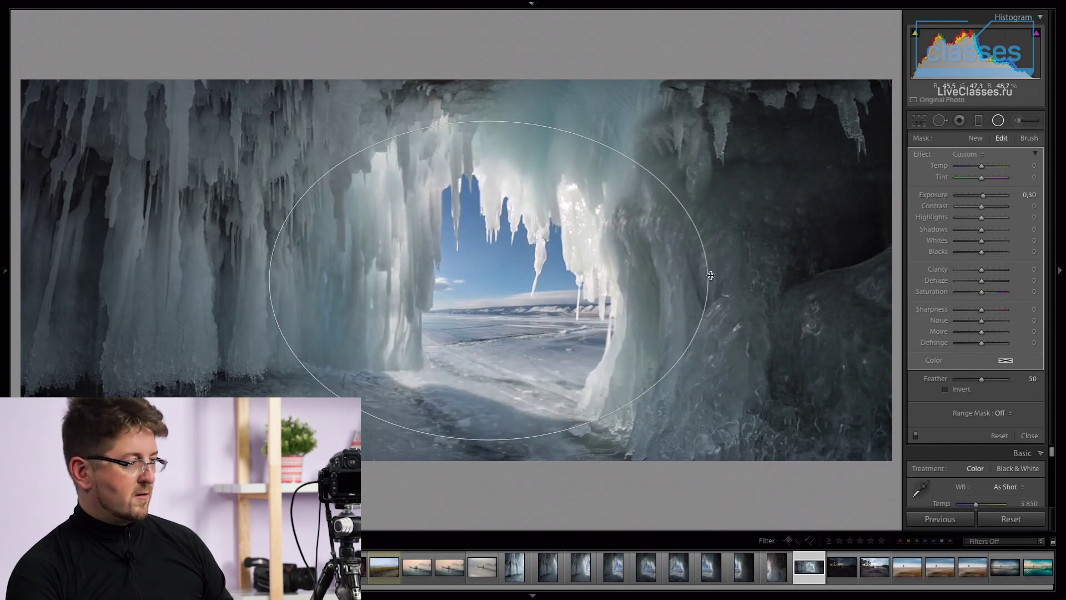
left_click_drag(250, 279, 302, 138)
left_click_drag(529, 295, 544, 292)
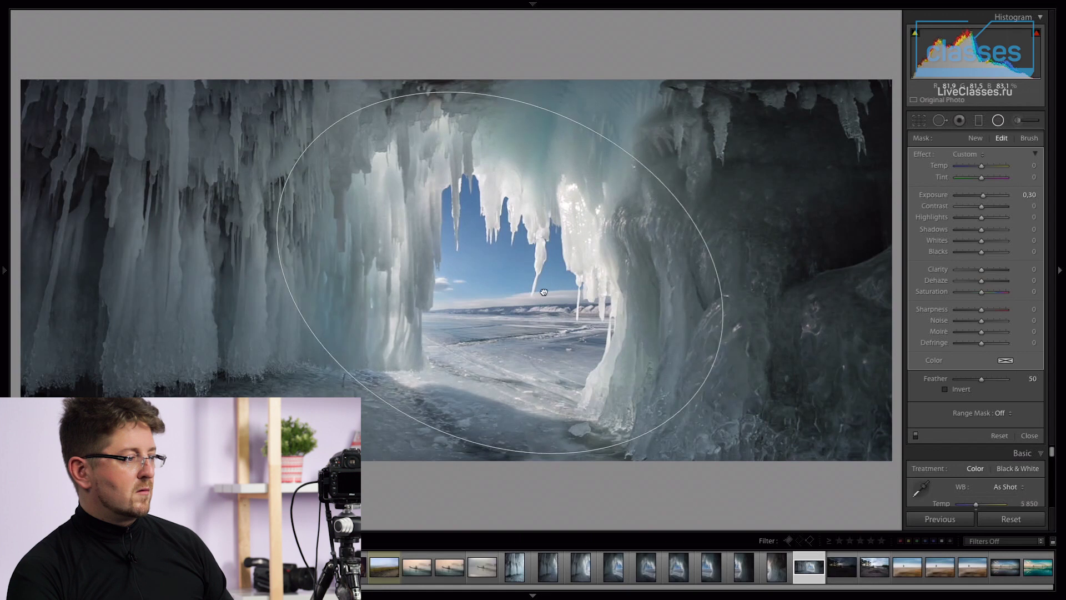
left_click_drag(714, 369, 693, 358)
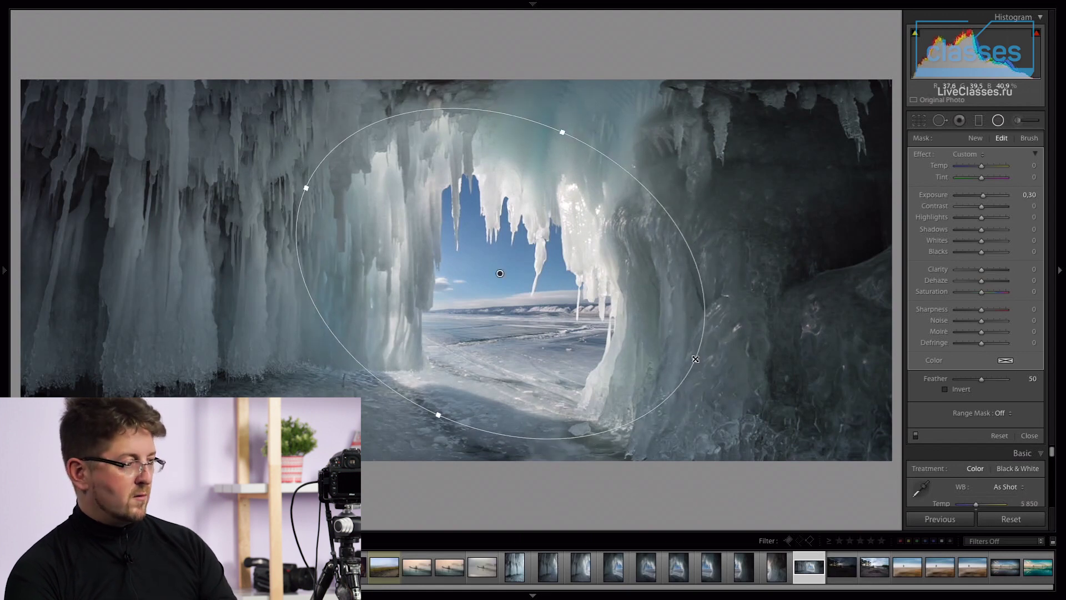
key("o")
left_click_drag(693, 358, 674, 350)
left_click_drag(500, 275, 505, 288)
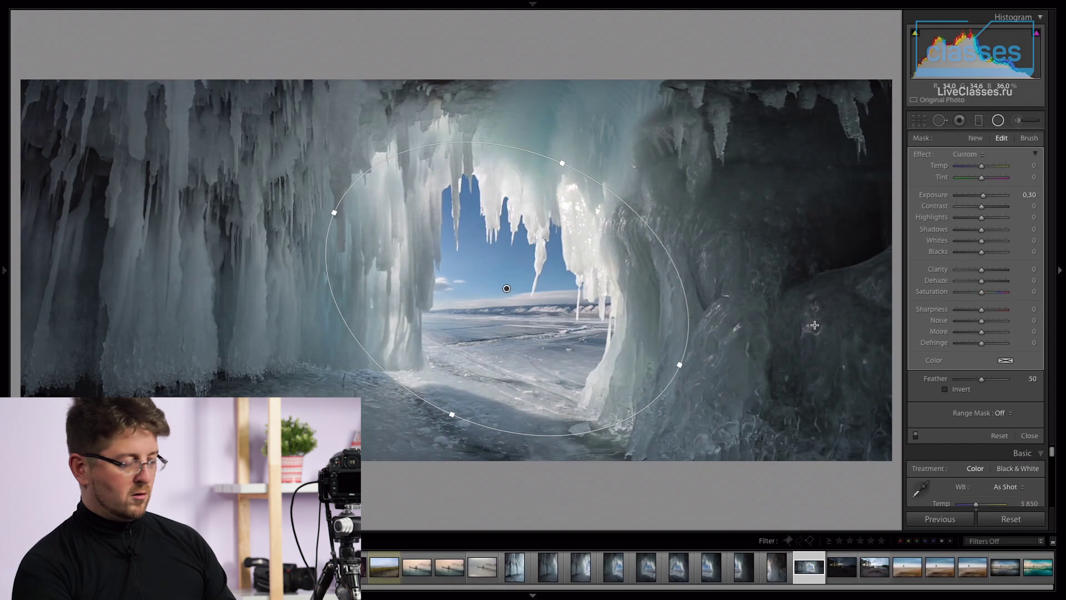
key("Delete")
key("ctrl+z")
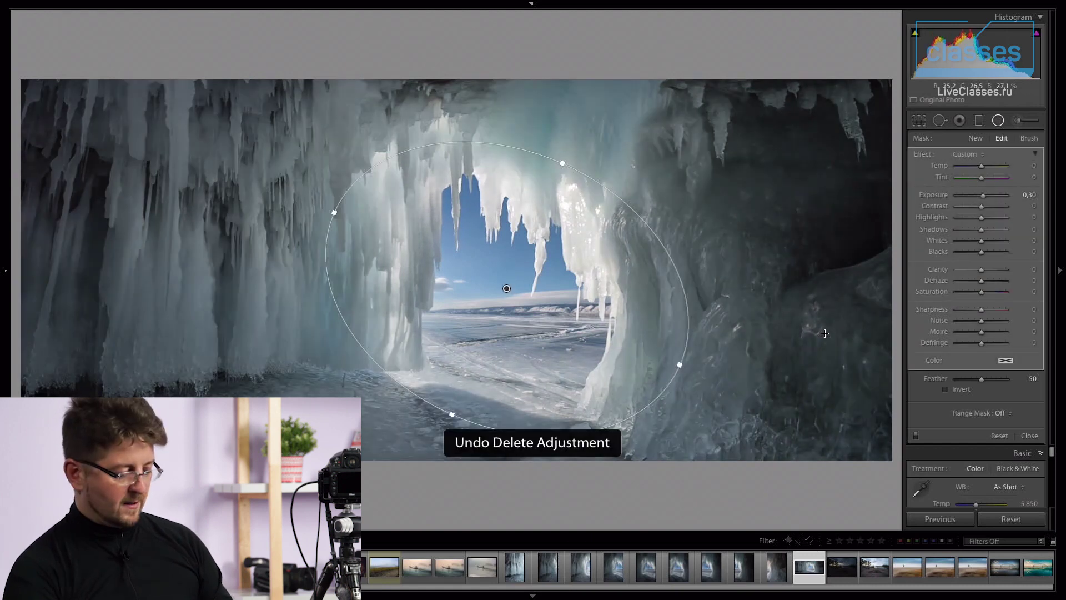
key("shift+m")
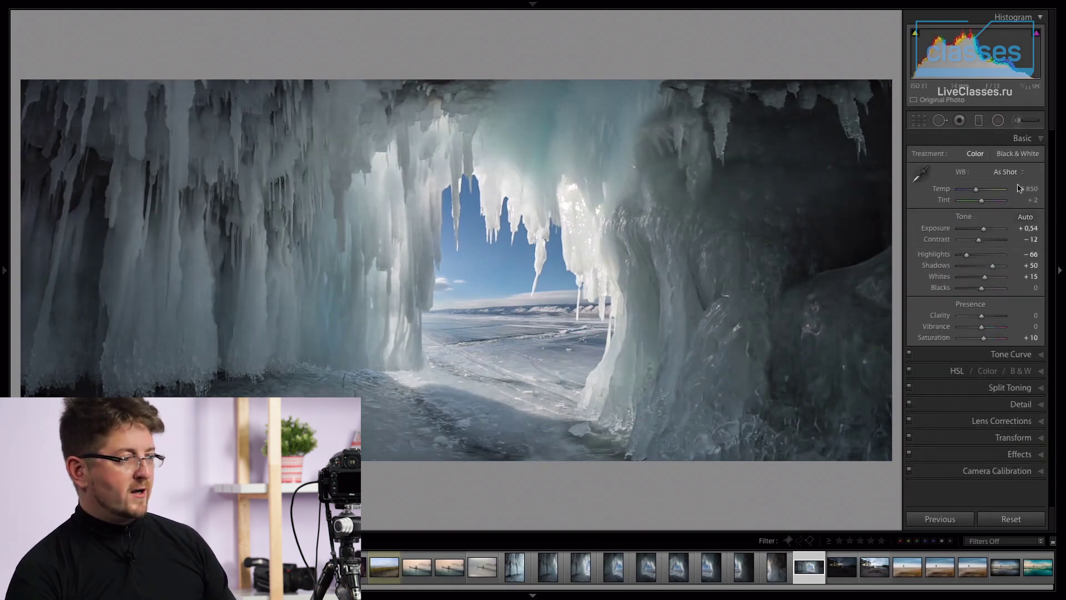
- Add two +0.40 exposure graduated filters over the left ice wall and the right rock
key("shift+m")
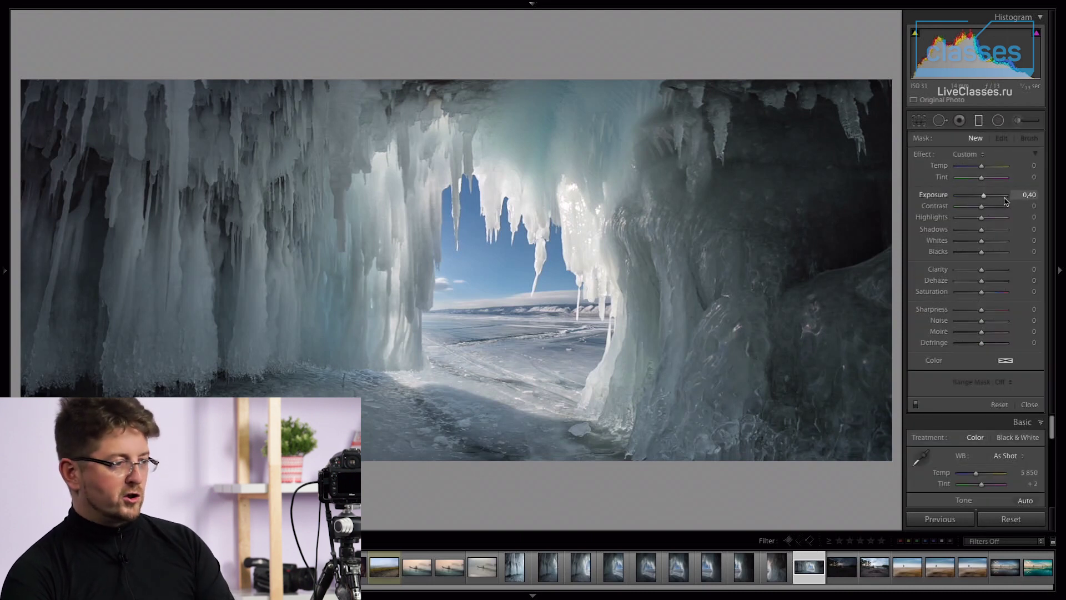
left_click_drag(238, 238, 473, 276)
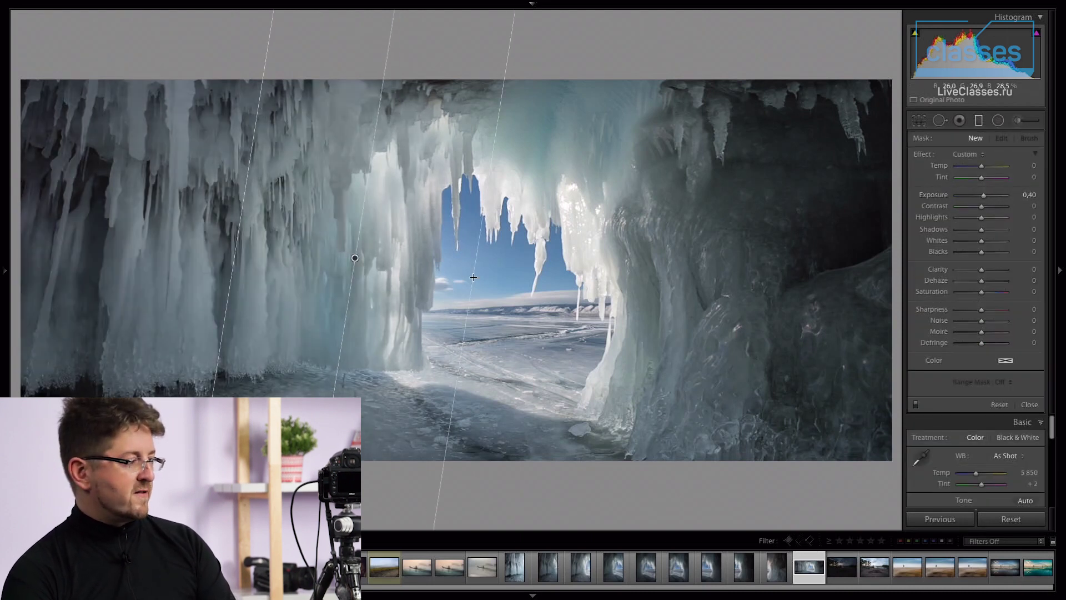
left_click_drag(745, 287, 632, 318)
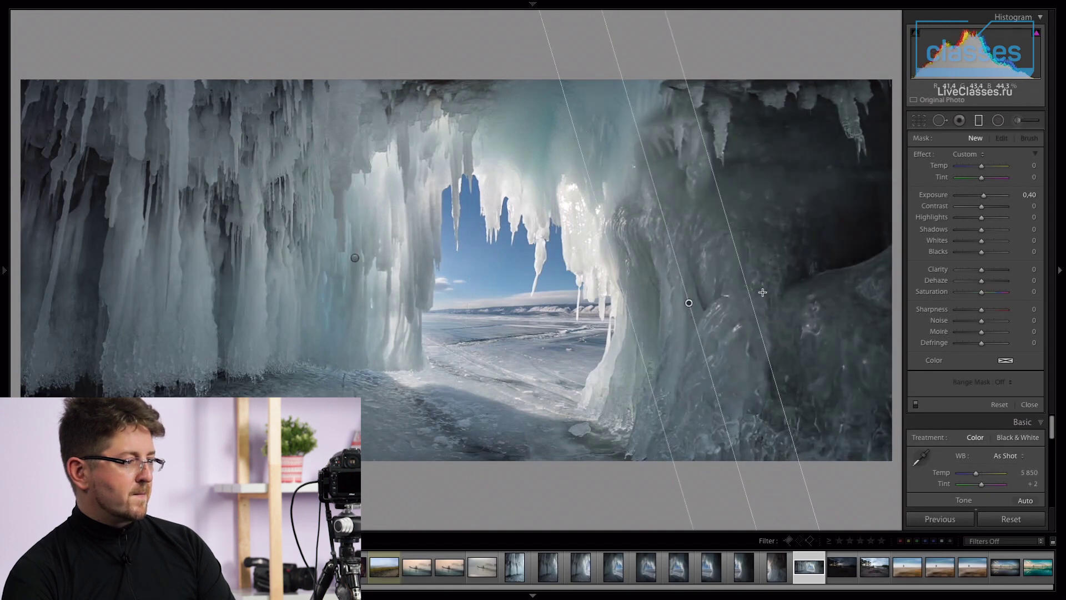
left_click_drag(753, 294, 815, 286)
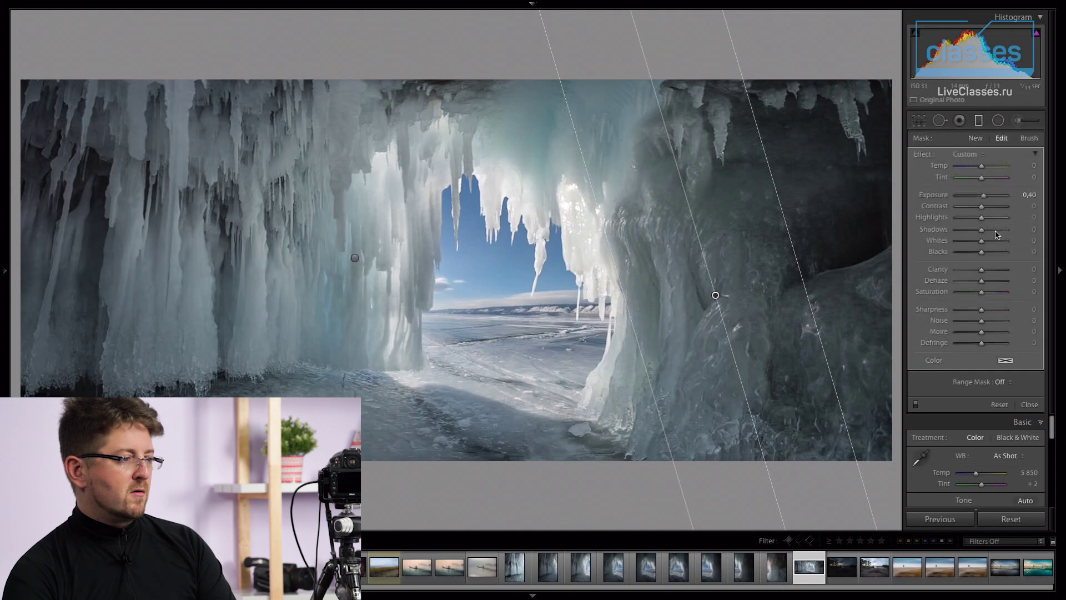
- Give the right filter Shadows +25 and Clarity +26, and narrow its transition zone
left_click_drag(989, 232, 1025, 237)
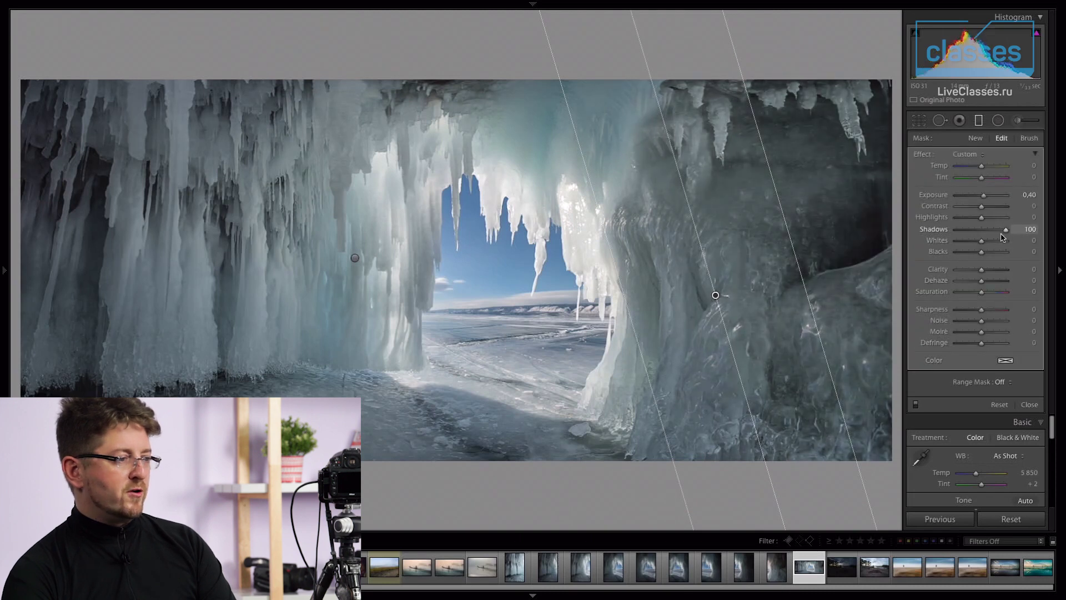
left_click(990, 234)
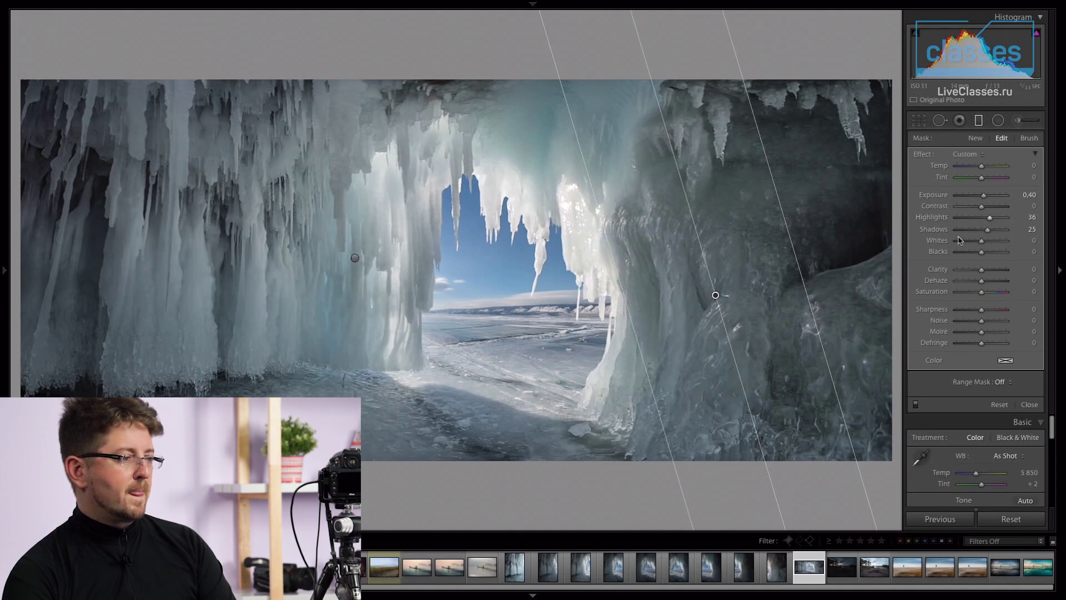
left_click_drag(981, 270, 987, 272)
left_click_drag(800, 268, 770, 277)
left_click(976, 138)
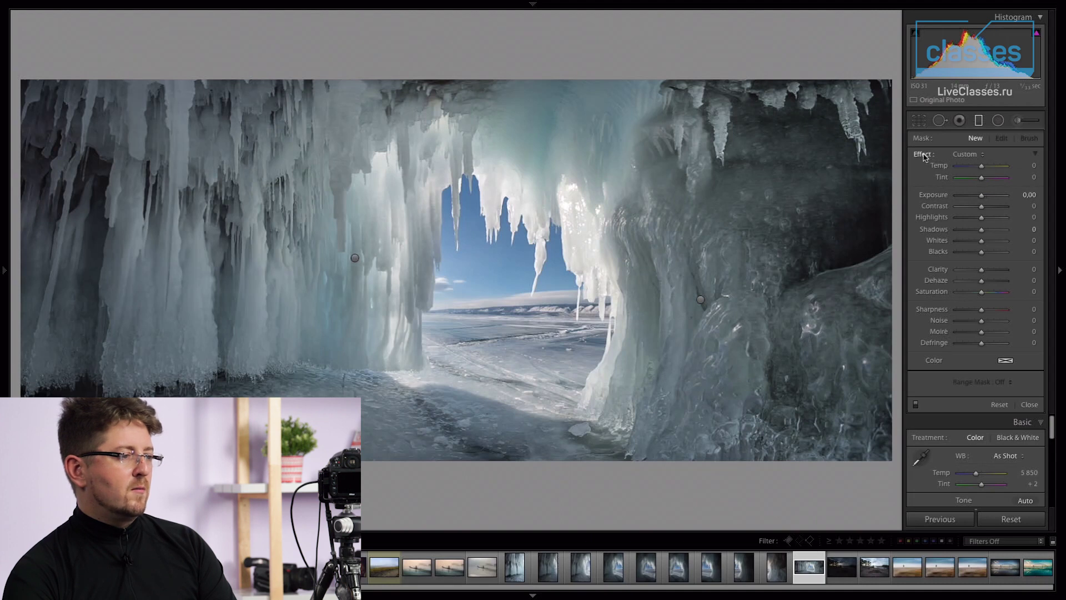
- Darken the upper-right rock with a graduated filter at Clarity -26, Exposure -0.20
left_click(976, 270)
left_click_drag(894, 224, 761, 280)
scroll(998, 198, "down", 2)
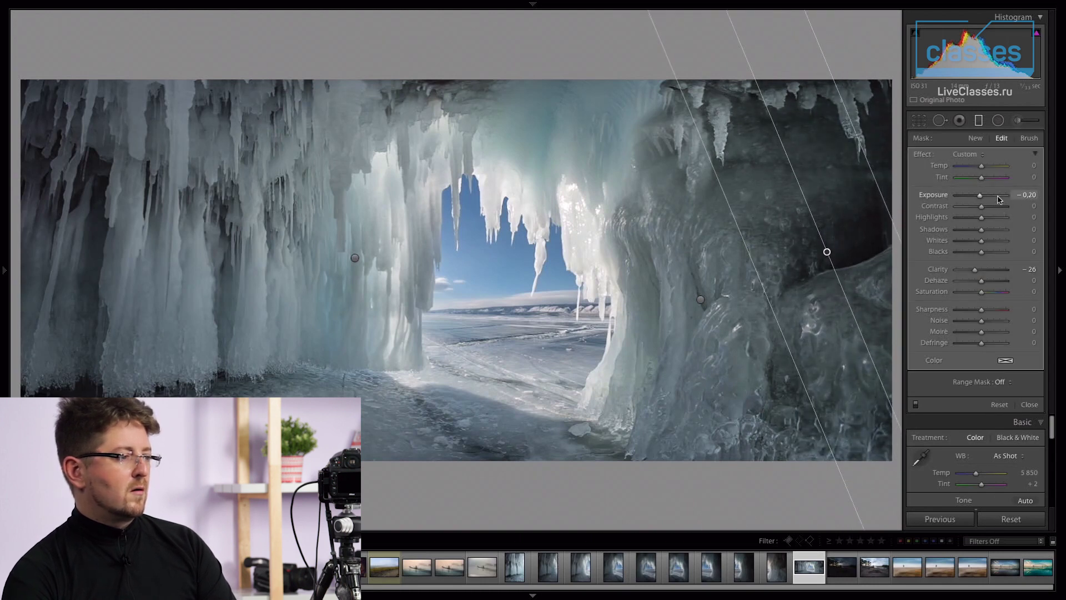
- Add Highlights +33, Clarity +23 graduated filters over the left ice wall and the lower cave
left_click(979, 139)
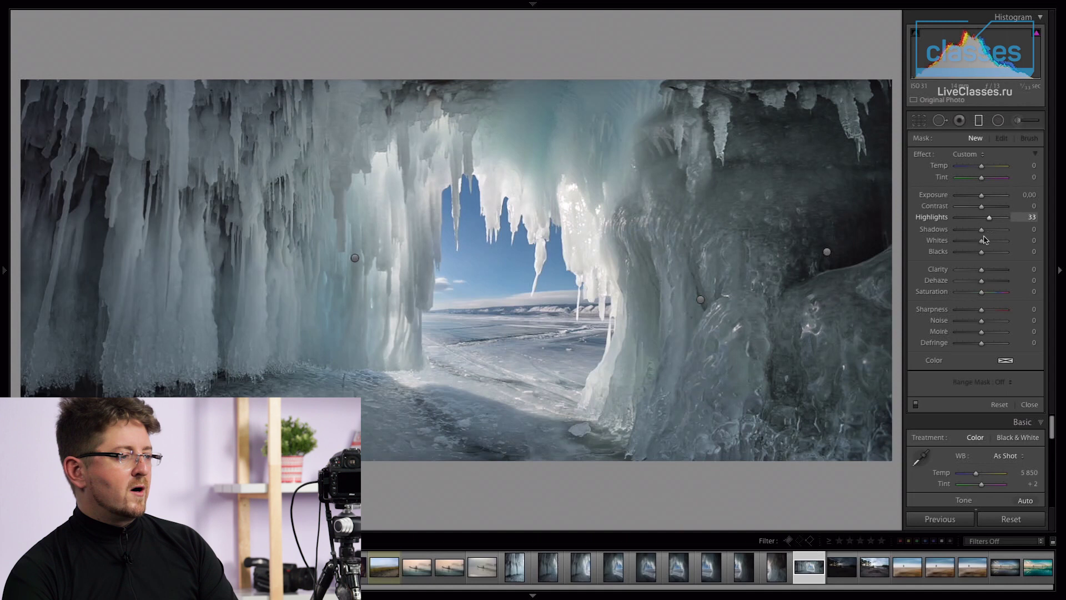
left_click_drag(180, 295, 417, 323)
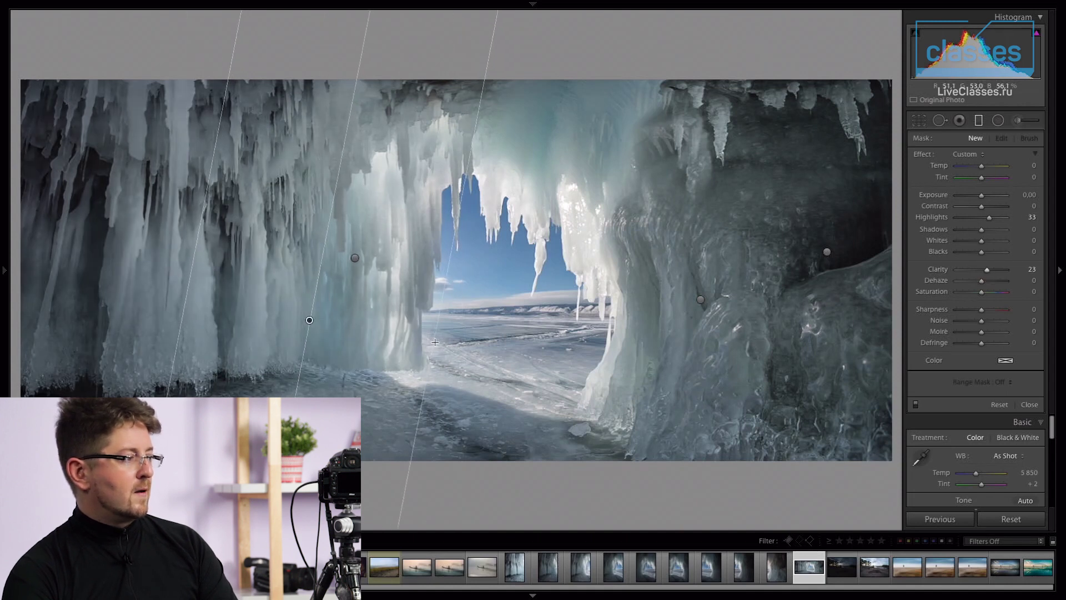
left_click_drag(416, 323, 440, 343)
left_click_drag(614, 446, 629, 313)
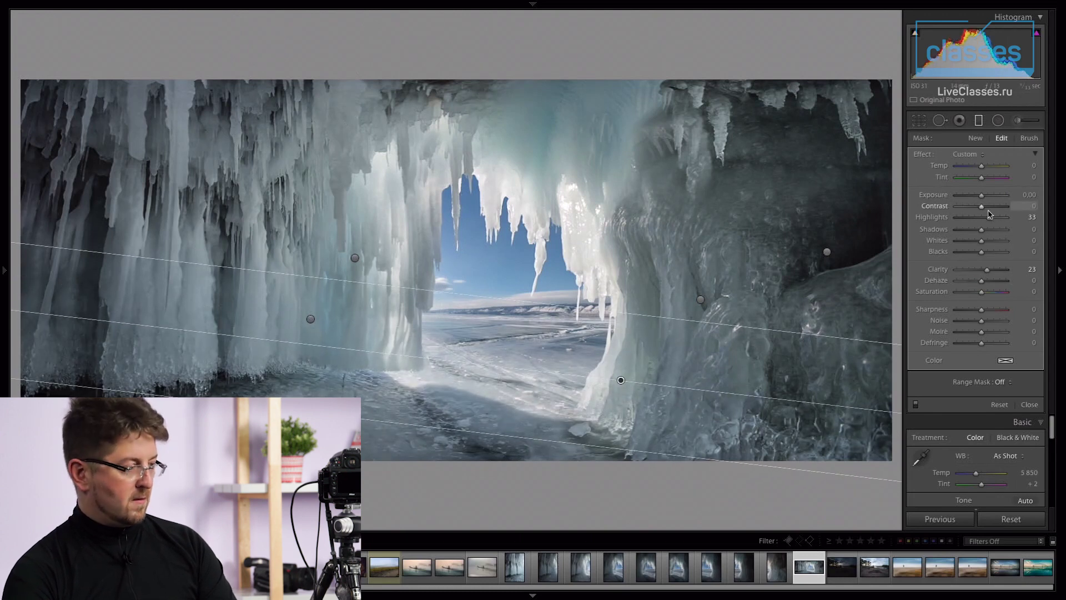
- Set the slanting graduated filter's Shadows to +20 and commit it
key("j")
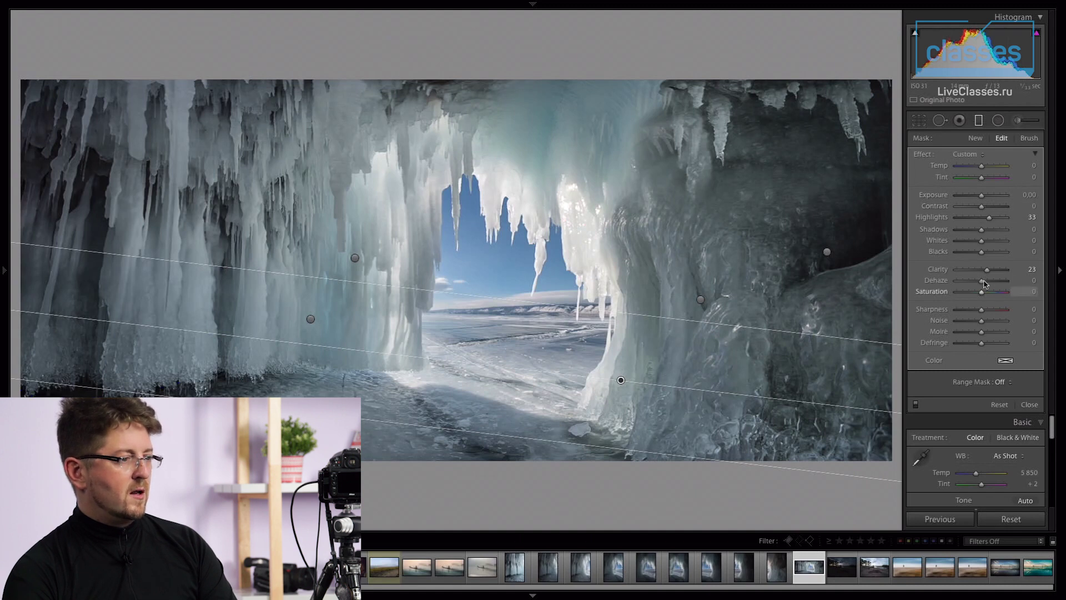
left_click(988, 231)
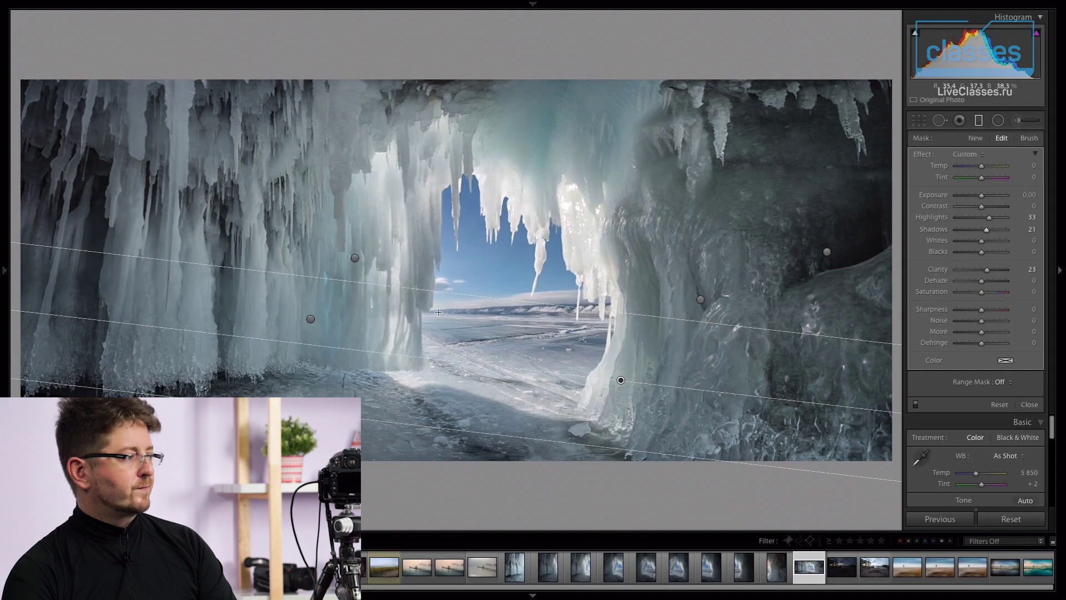
left_click_drag(311, 321, 412, 306)
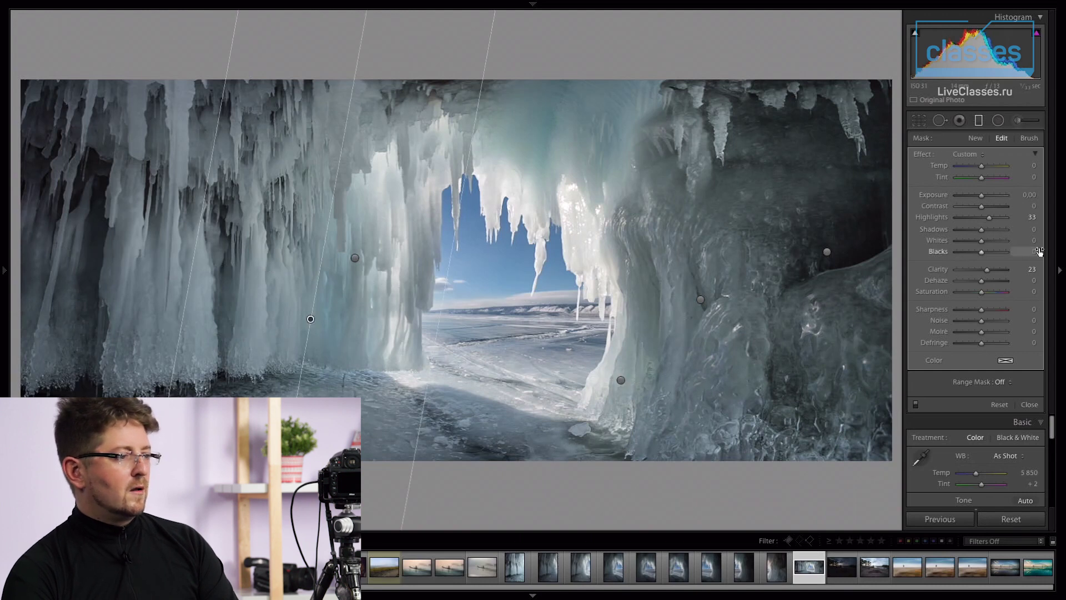
left_click(990, 231)
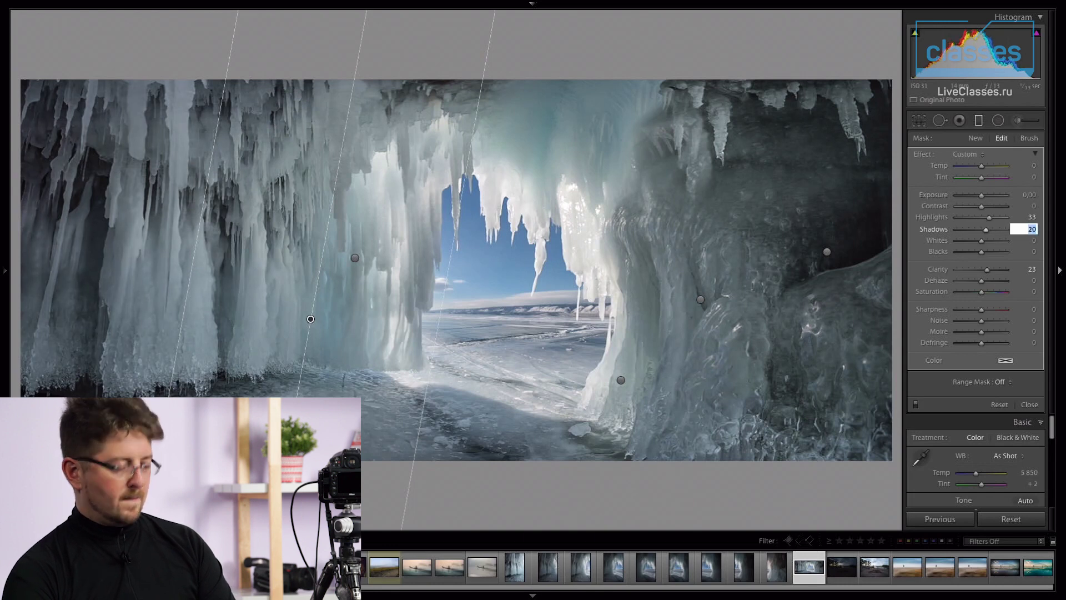
key("Return")
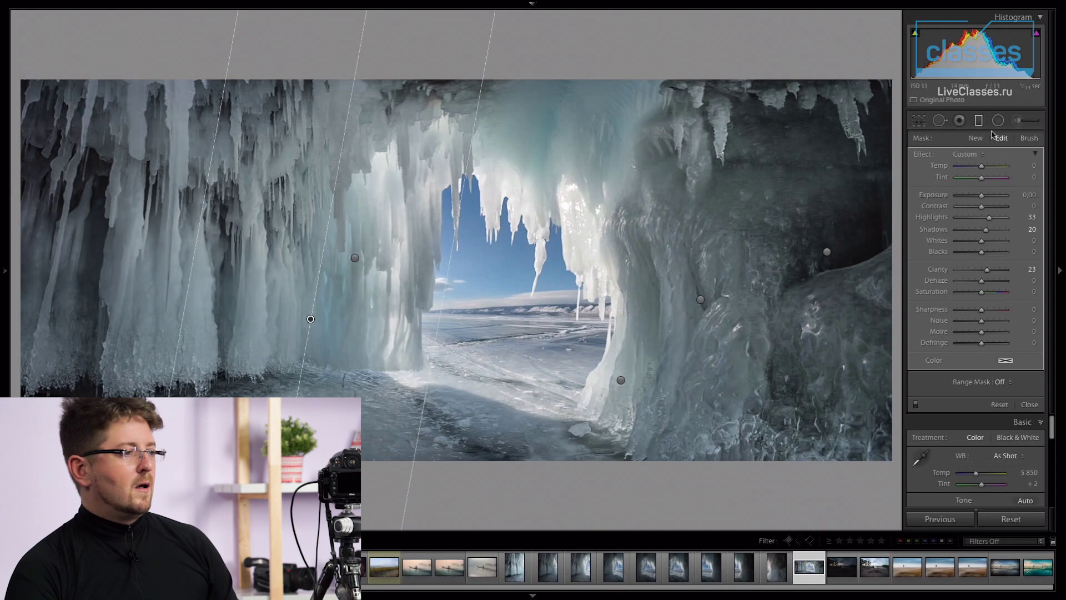
left_click(976, 139)
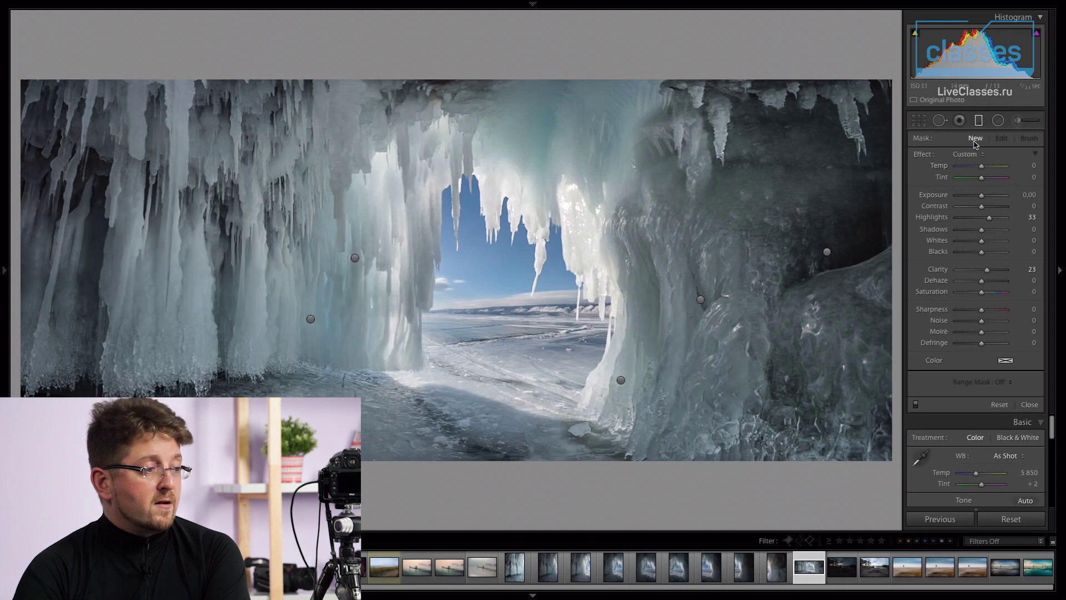
- Reset the effect sliders and draw a new graduated filter with Highlights +32
double_click(922, 155)
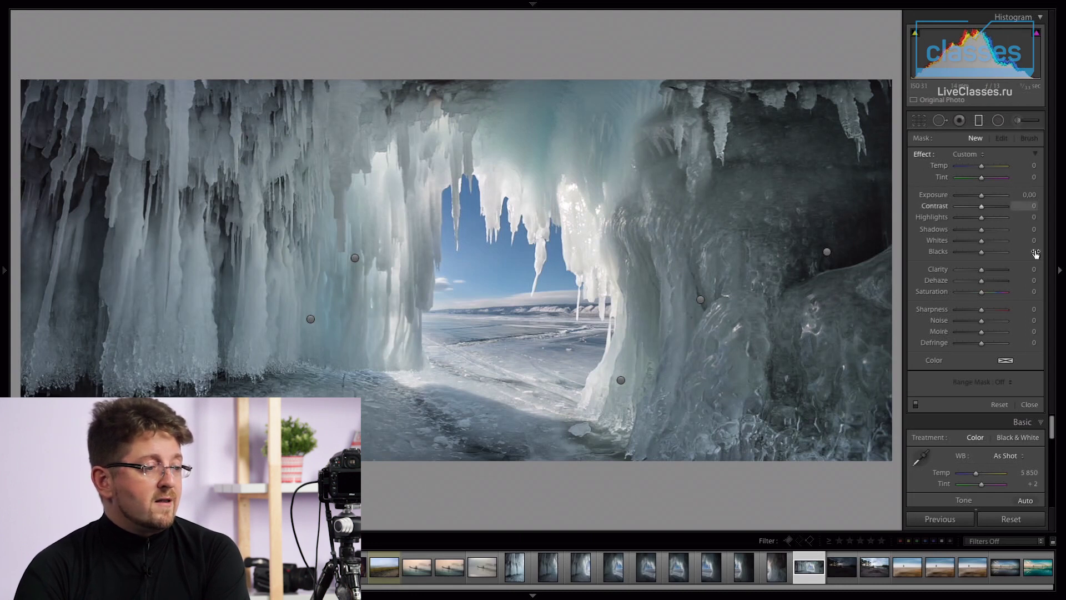
left_click_drag(982, 217, 990, 217)
mouse_move(309, 417)
left_mouse_down()
mouse_move(406, 216)
mouse_move(465, 230)
mouse_move(432, 308)
left_mouse_up()
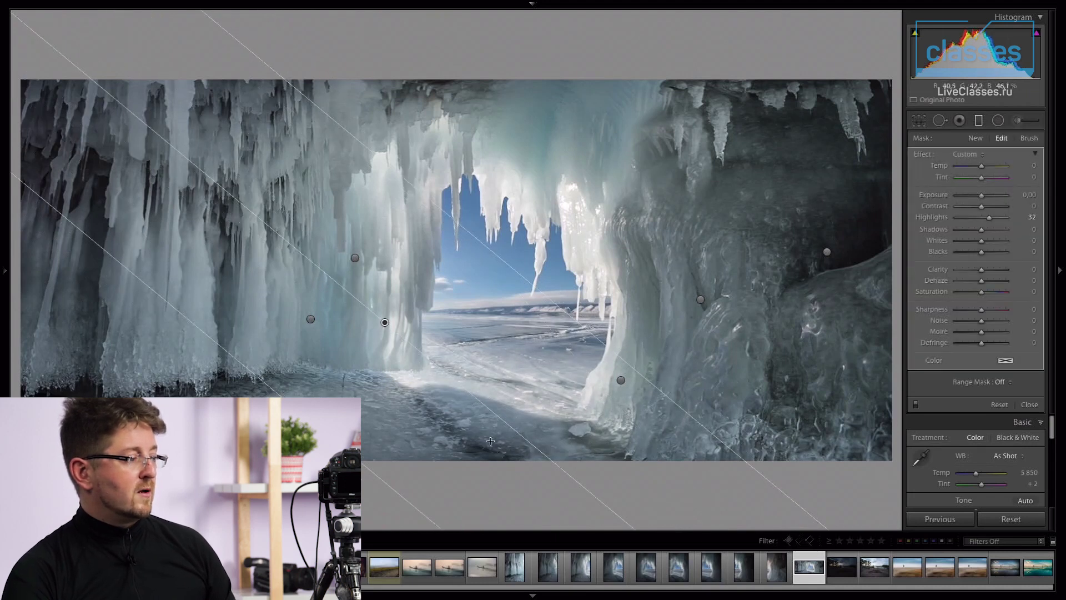
- Rotate and move the gradient so it runs diagonally across the left ice wall
left_click_drag(541, 454, 425, 404)
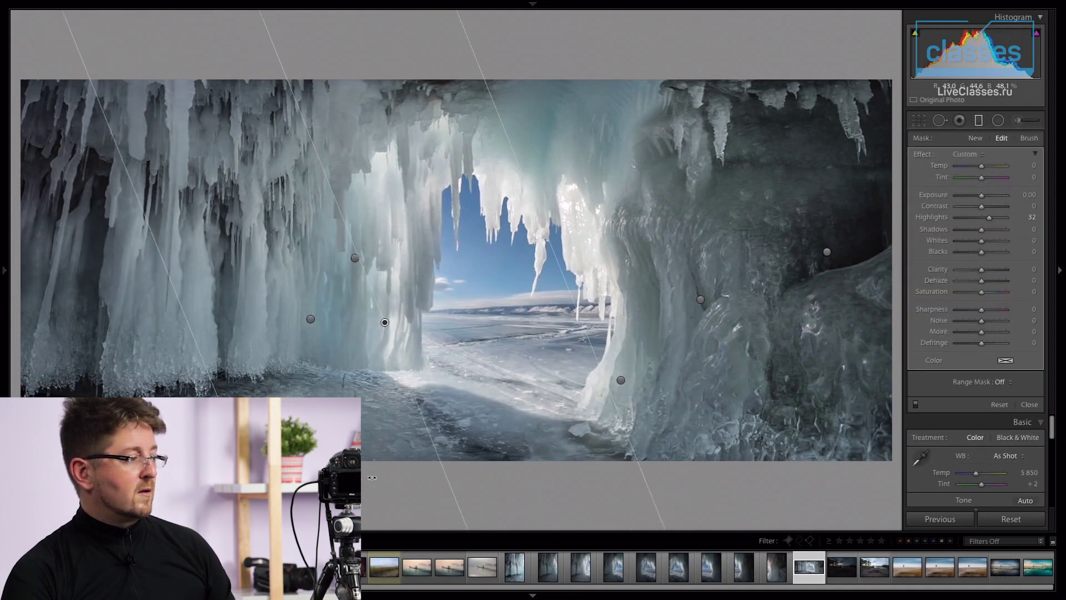
mouse_move(583, 346)
left_mouse_down()
mouse_move(365, 309)
mouse_move(317, 258)
left_mouse_up()
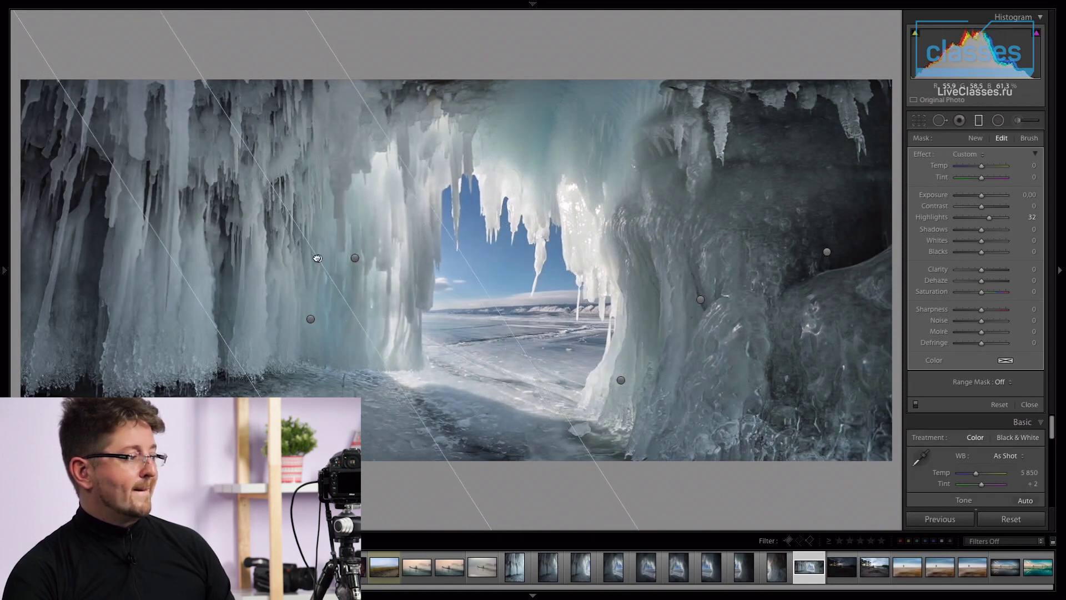
mouse_move(364, 354)
left_mouse_down()
mouse_move(378, 351)
mouse_move(146, 261)
mouse_move(279, 273)
left_mouse_up()
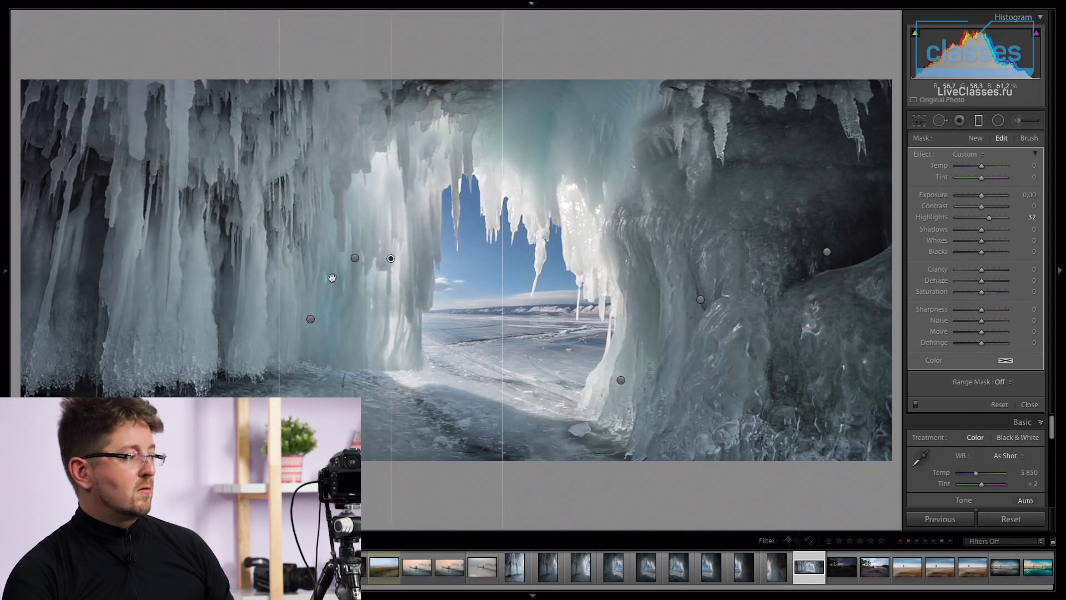
left_click_drag(391, 260, 294, 264)
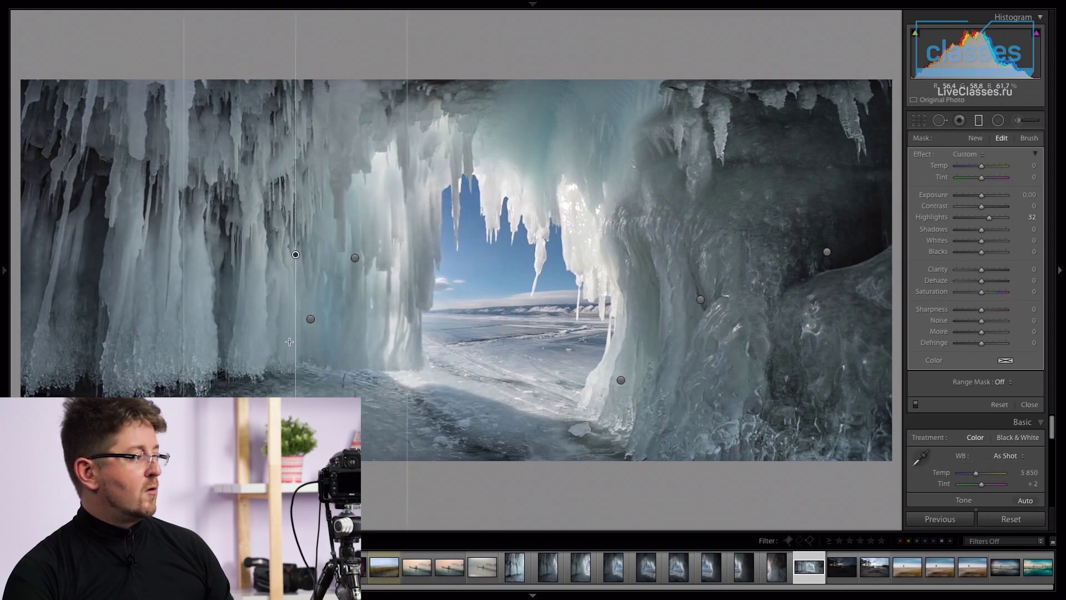
left_click_drag(266, 342, 236, 312)
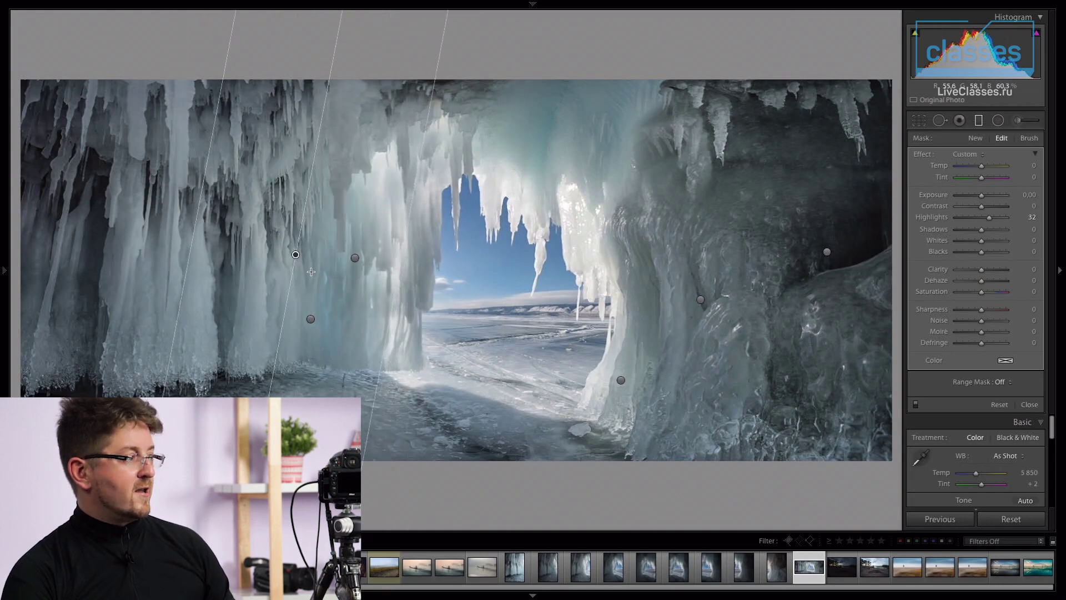
left_click_drag(296, 256, 307, 268)
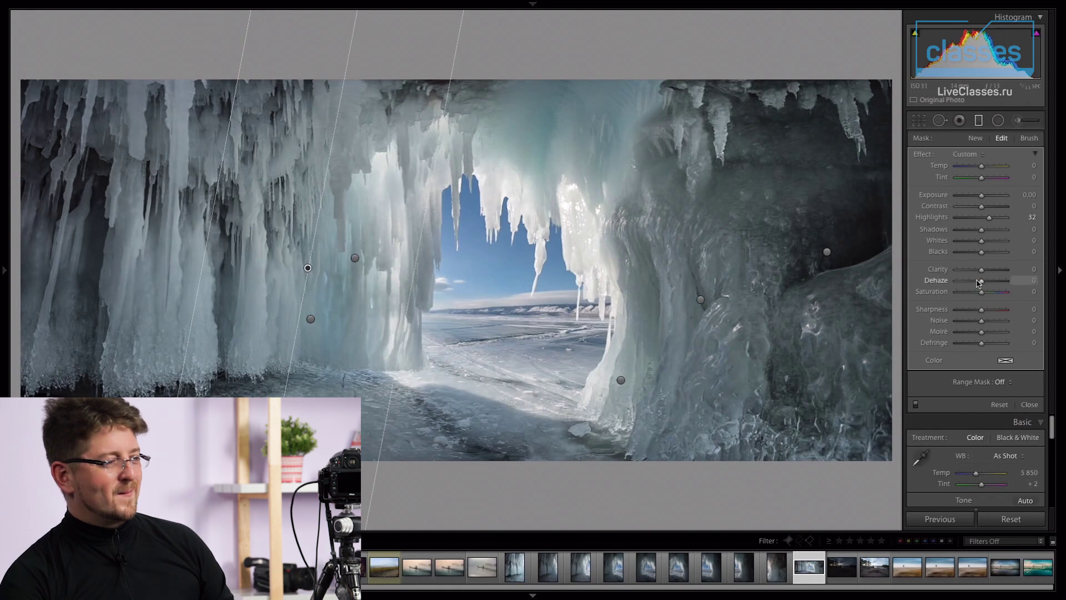
left_click(1004, 382)
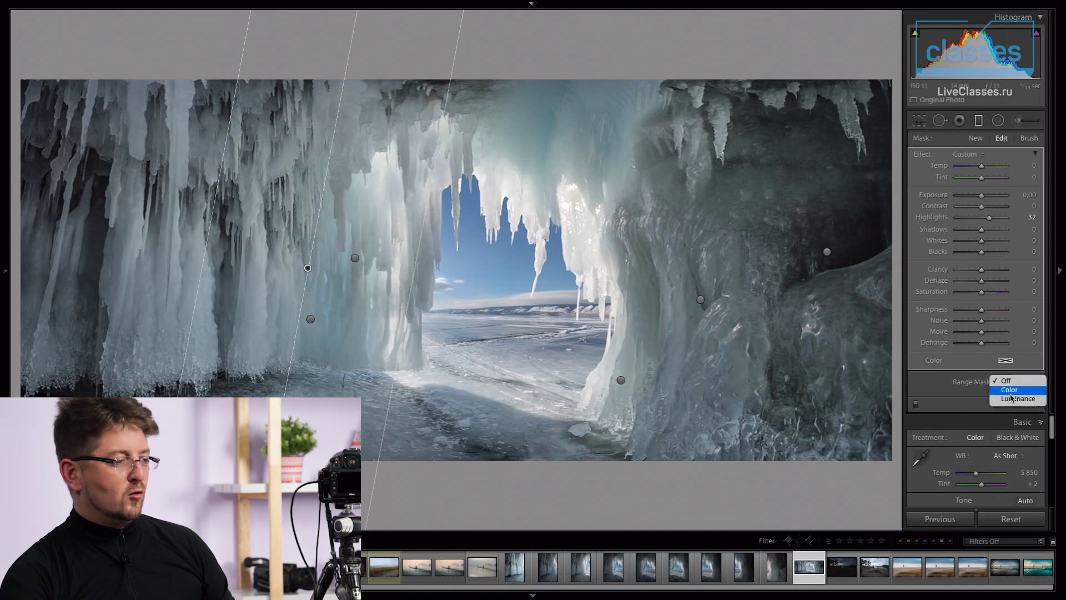
- Add a Luminance range mask at Range 71/100, Smoothness 37, and nudge the filter right
left_click(1013, 399)
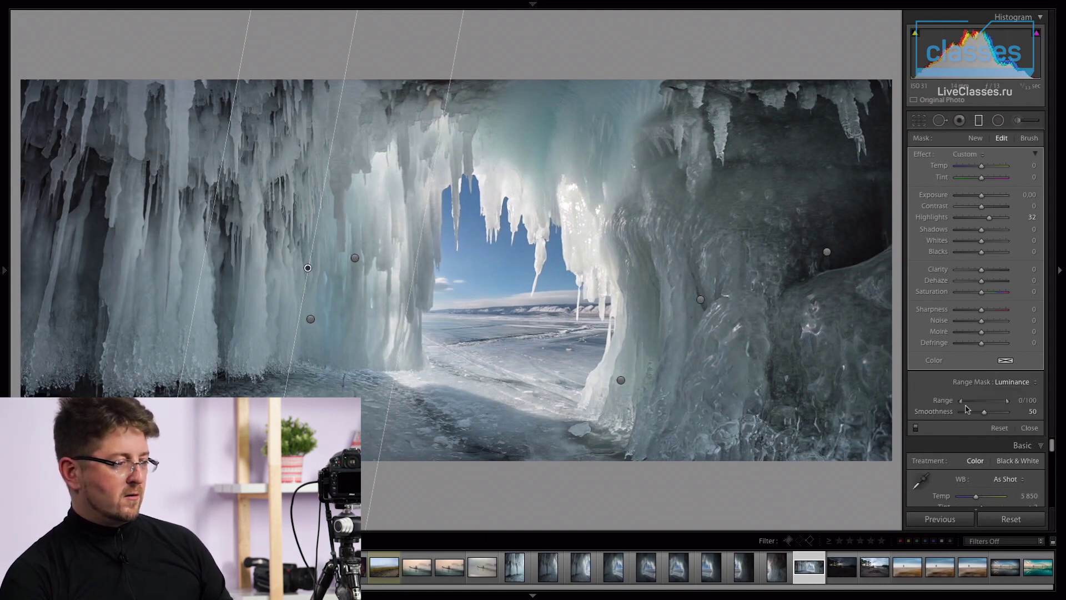
left_click_drag(972, 405, 994, 406)
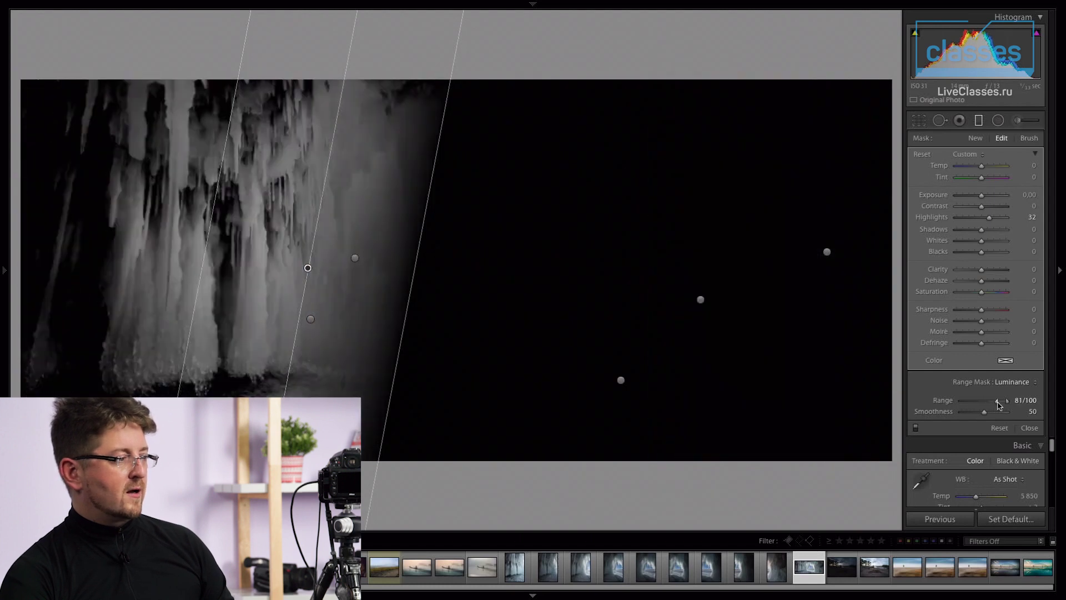
left_click_drag(992, 422, 972, 418)
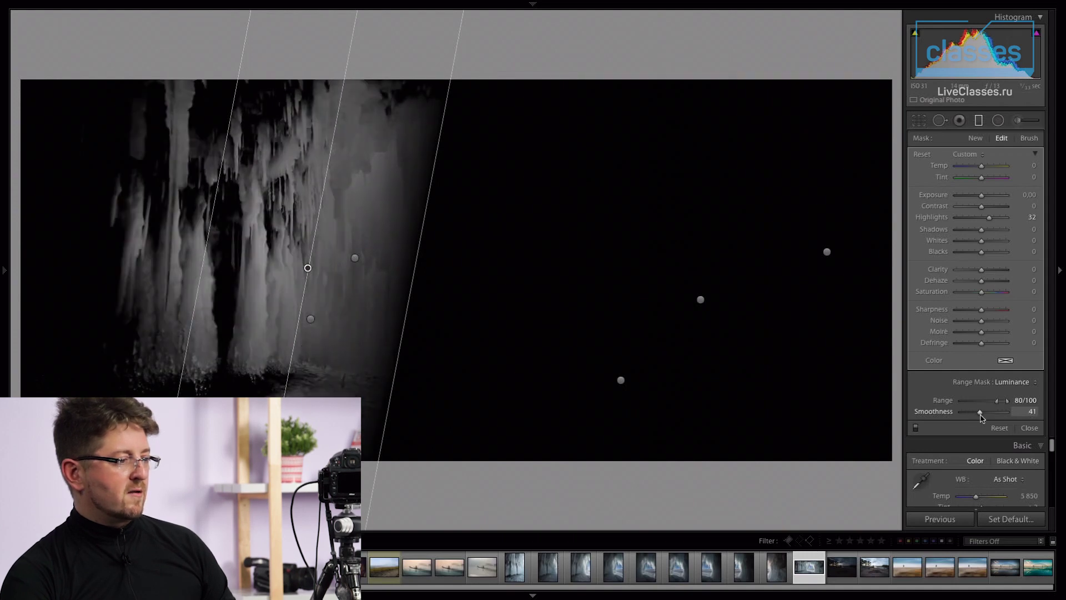
mouse_move(997, 401)
left_mouse_down()
mouse_move(975, 415)
mouse_move(988, 415)
left_mouse_up()
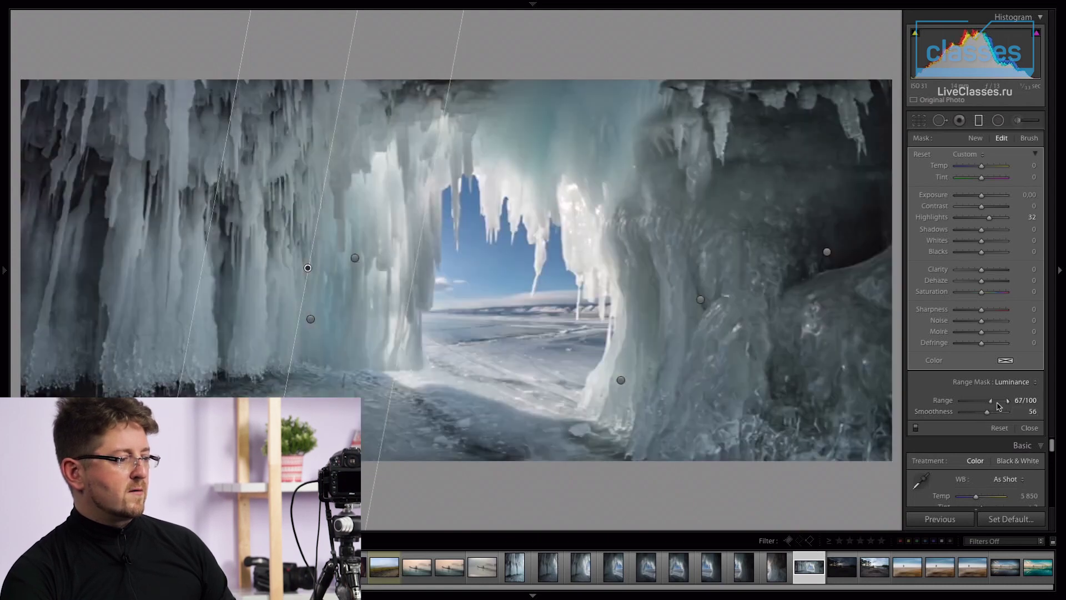
left_click_drag(985, 401, 979, 416)
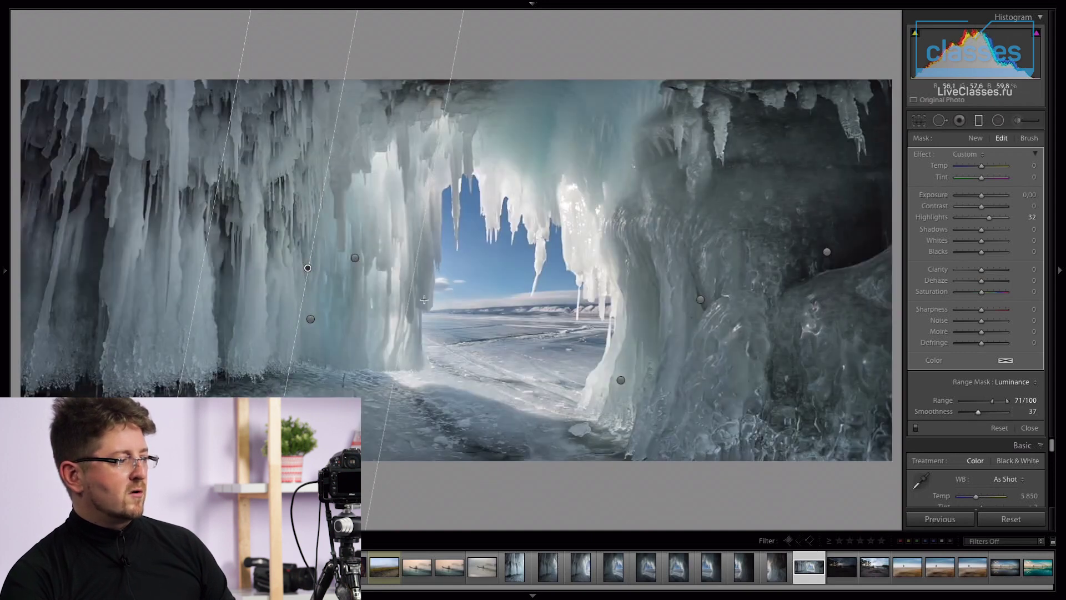
left_click_drag(318, 271, 329, 274)
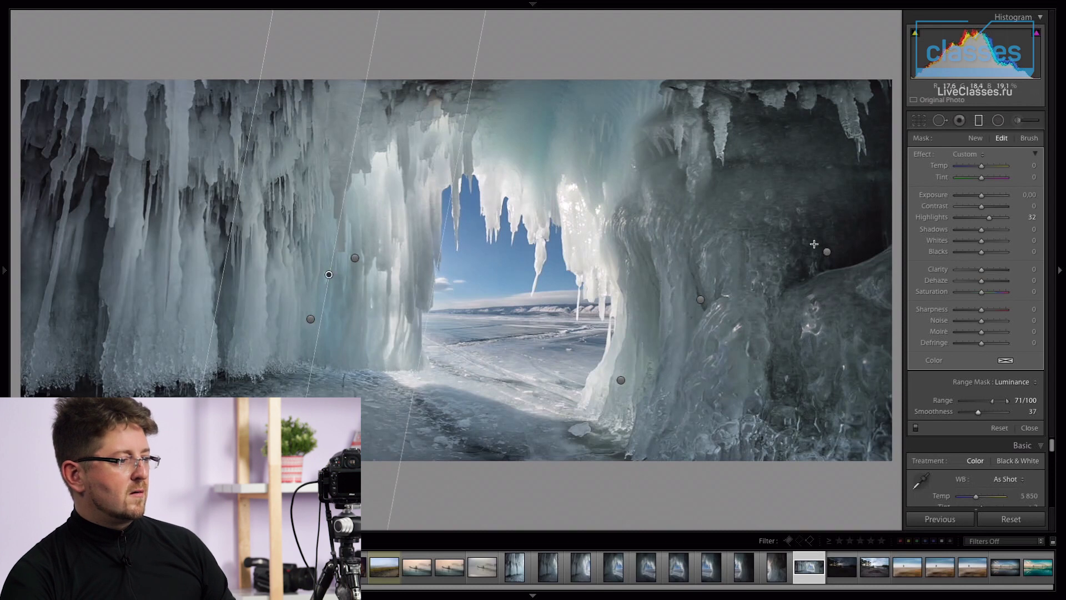
- Raise the masked filter's Highlights to +56, then compare it without range mask and deleted, restoring both
left_click_drag(990, 217, 1003, 219)
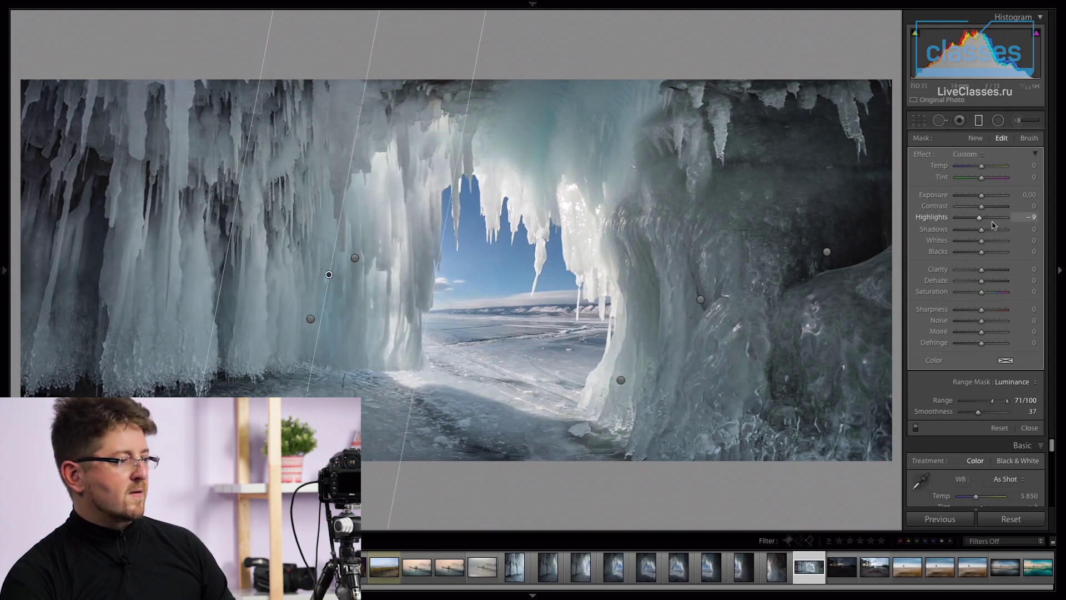
key("o")
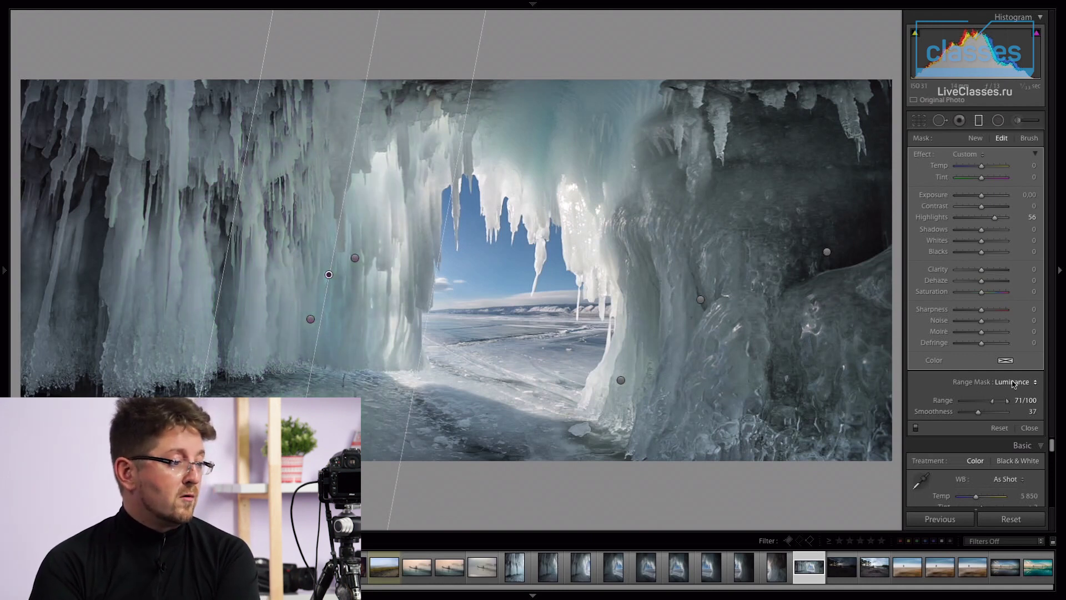
left_click(1016, 382)
left_click(1014, 363)
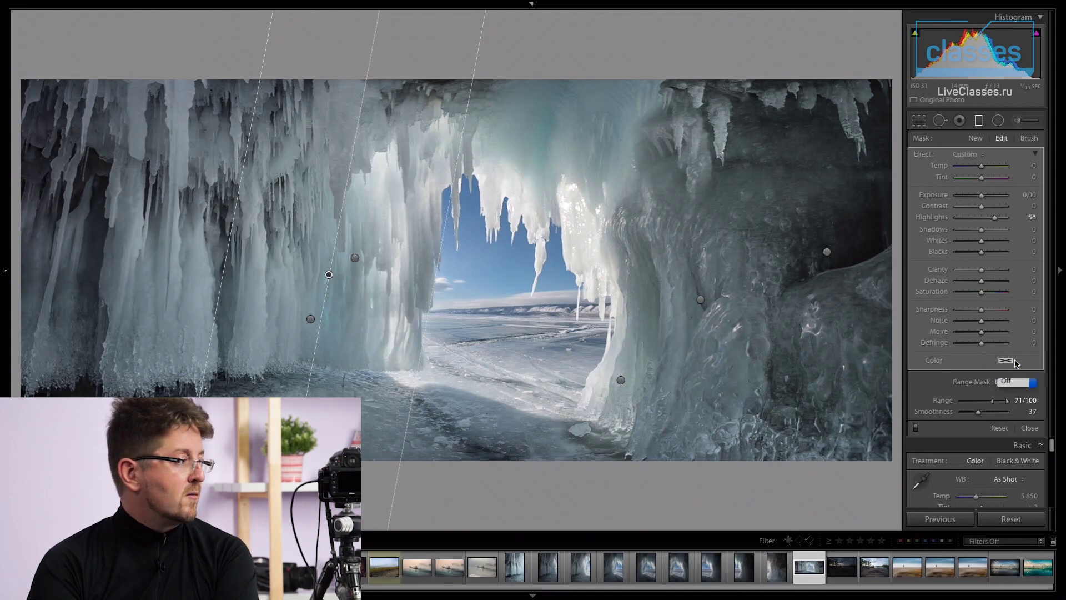
key("ctrl+z")
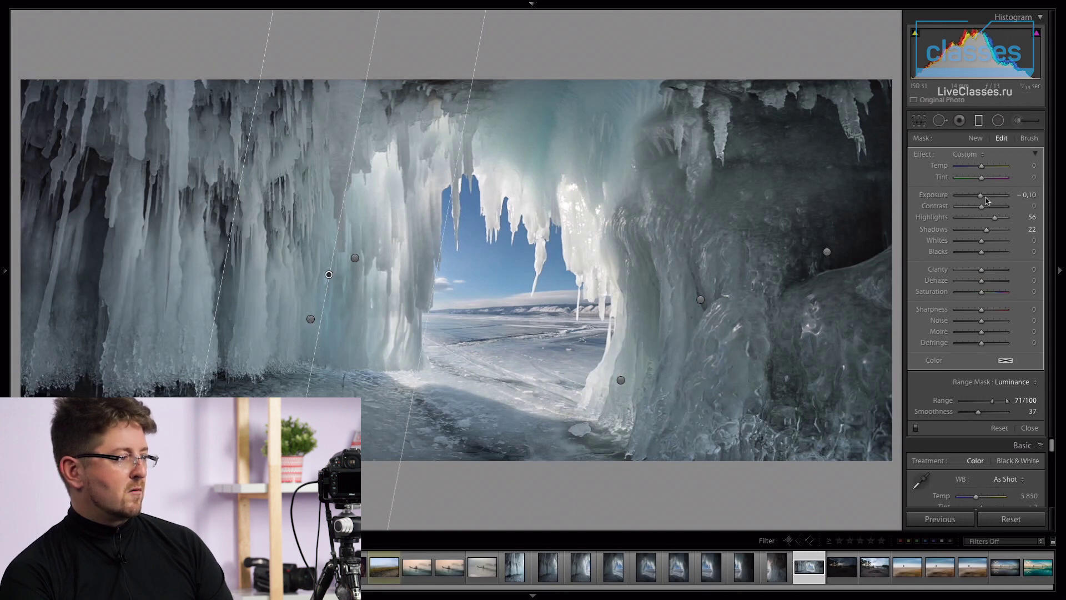
key("Delete")
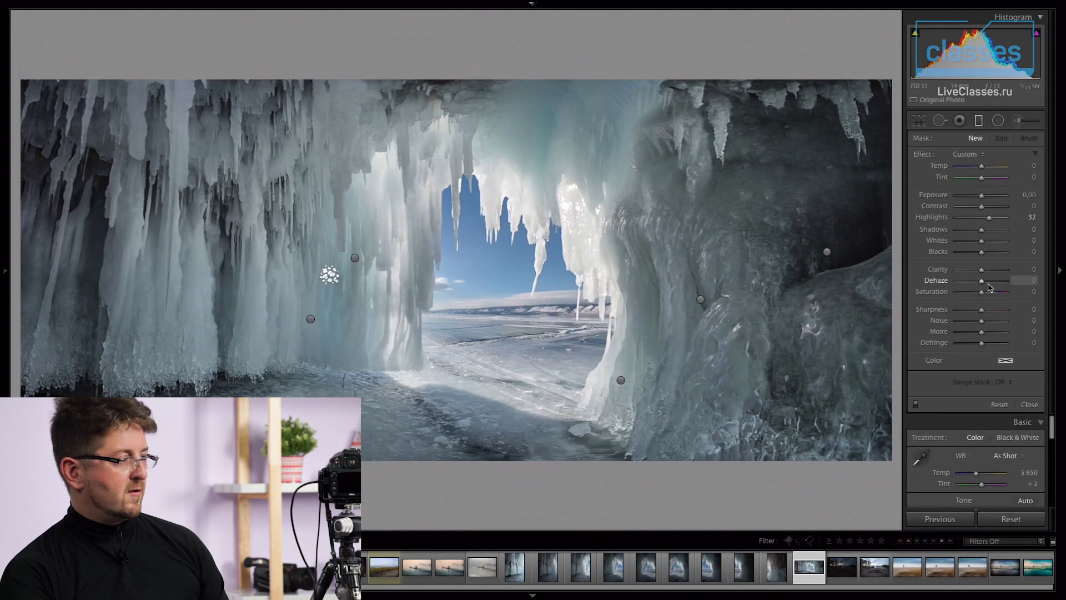
key("ctrl+z")
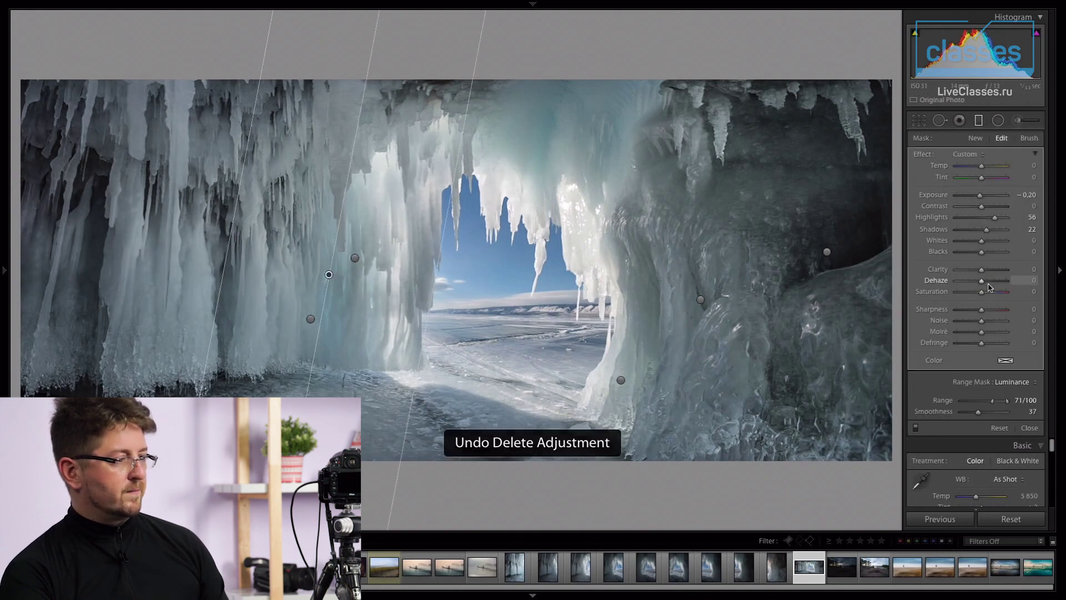
key("m")
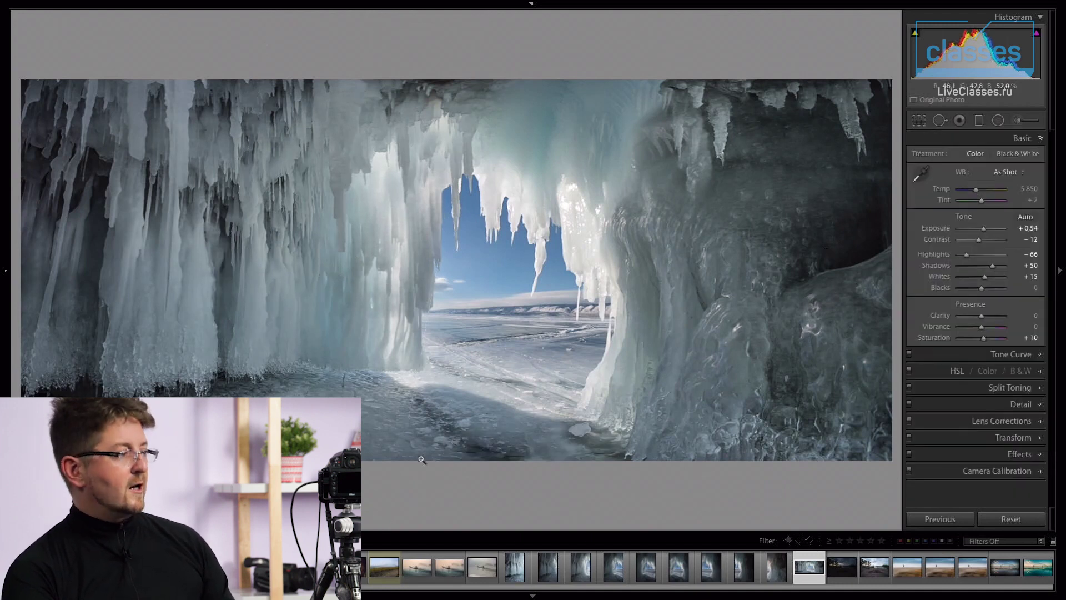
key("backslash")
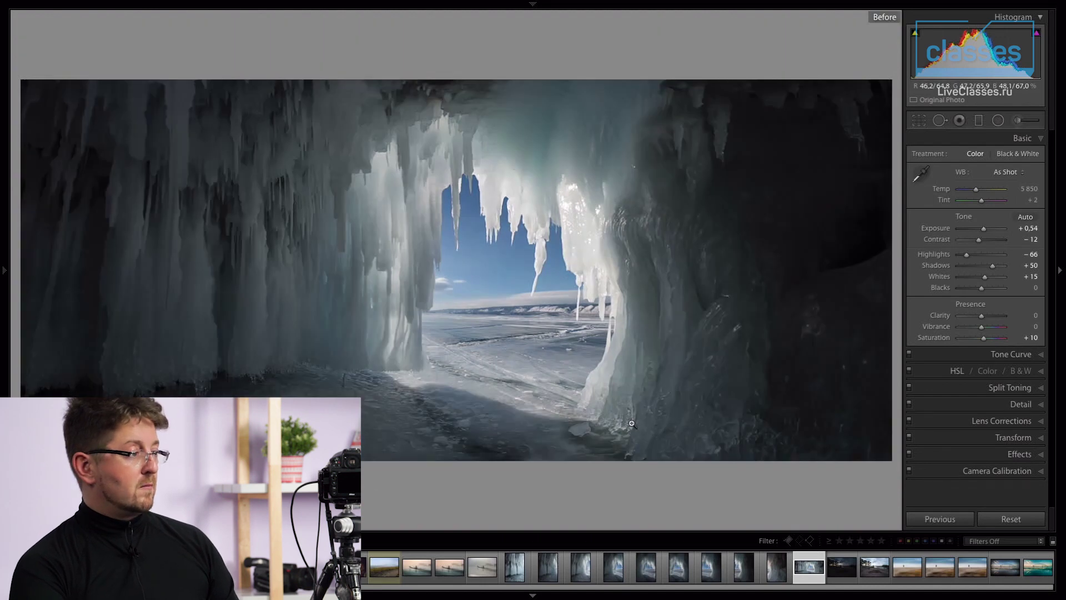
key("backslash")
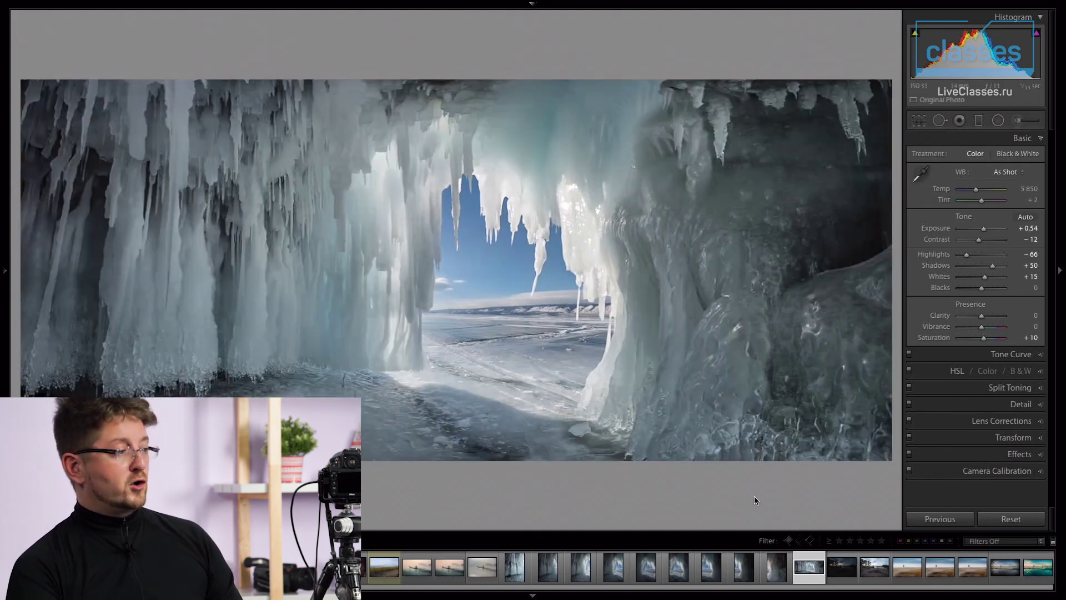